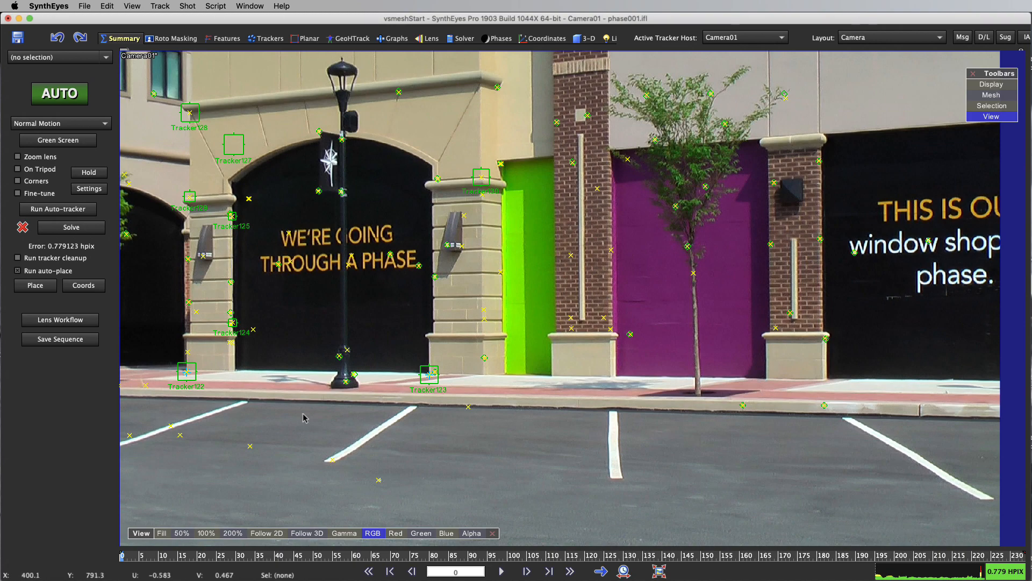
Scrub to frame 16 and review the coordinate constraints of trackers 122, 123 and 124.
left_click_drag(142, 557, 182, 556)
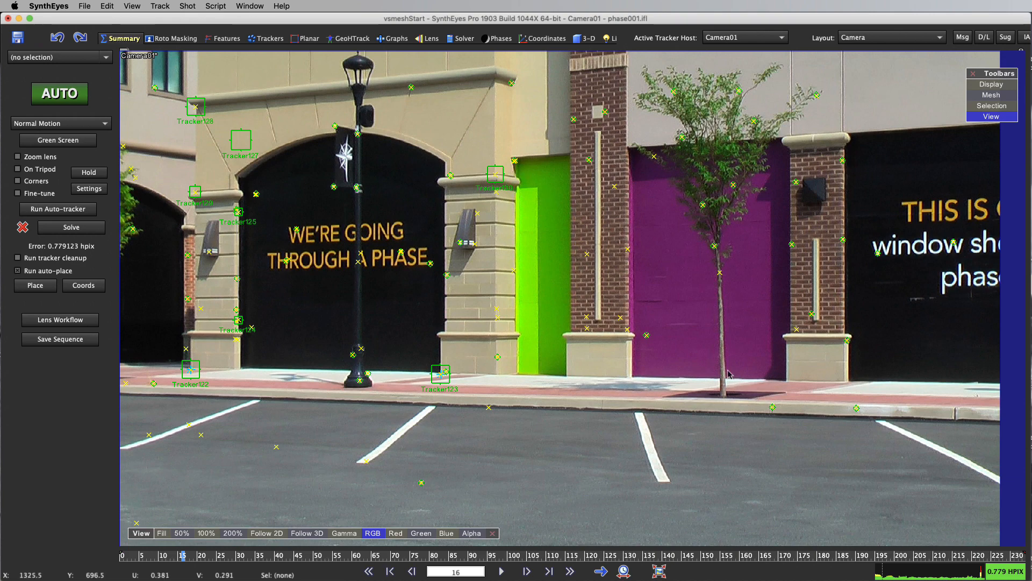
left_click(534, 39)
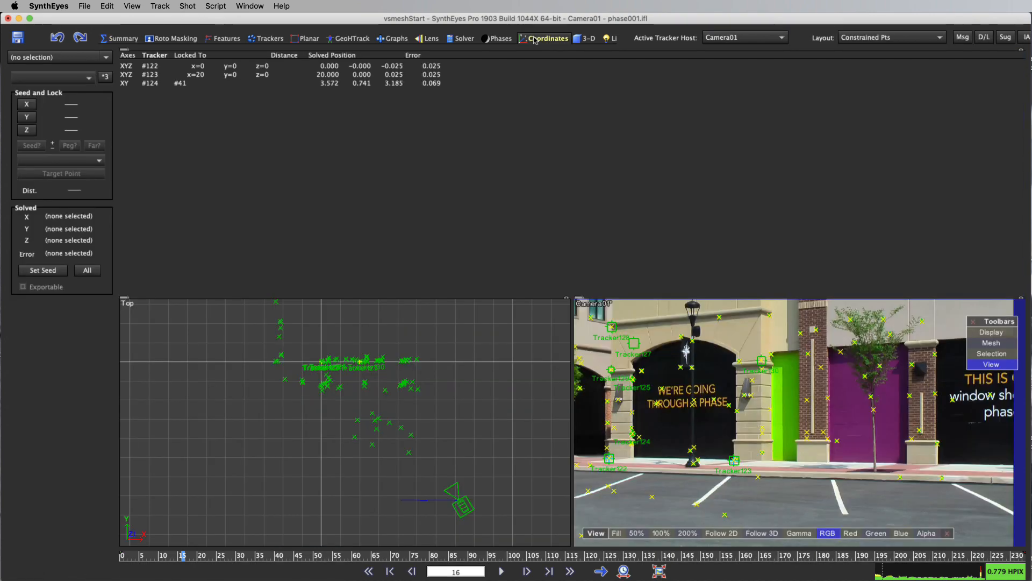
left_click(134, 66)
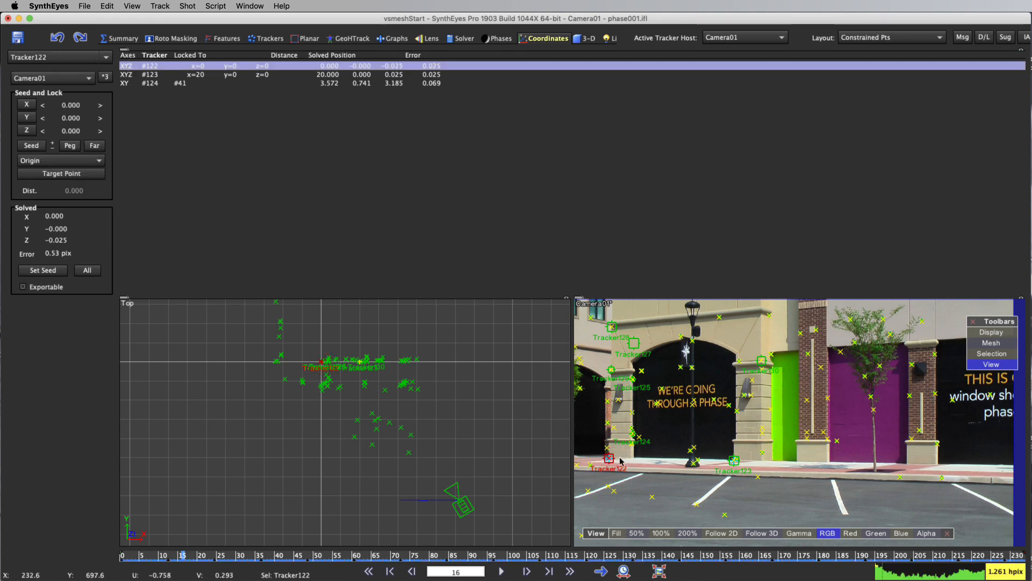
left_click(145, 74)
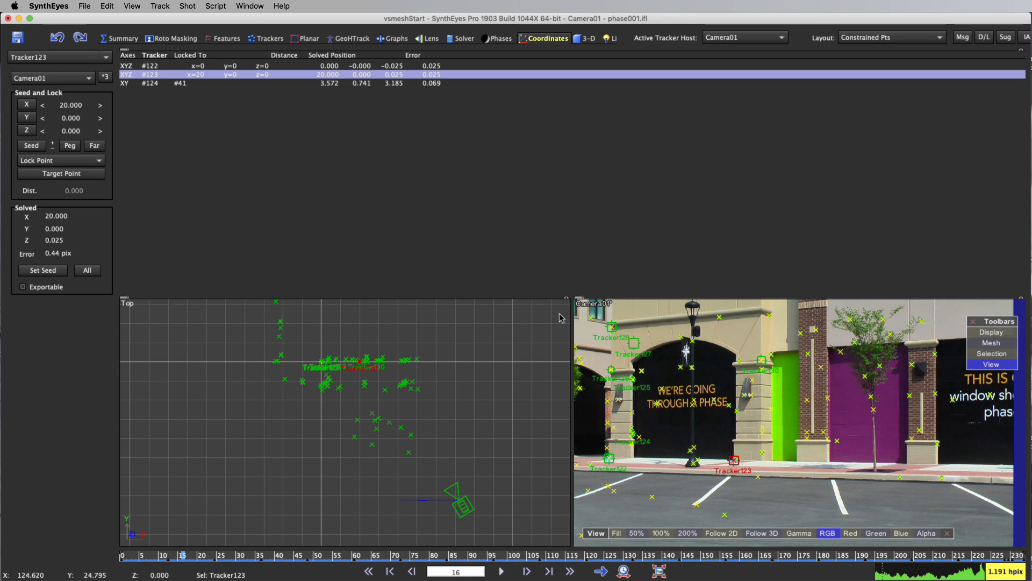
left_click(181, 84)
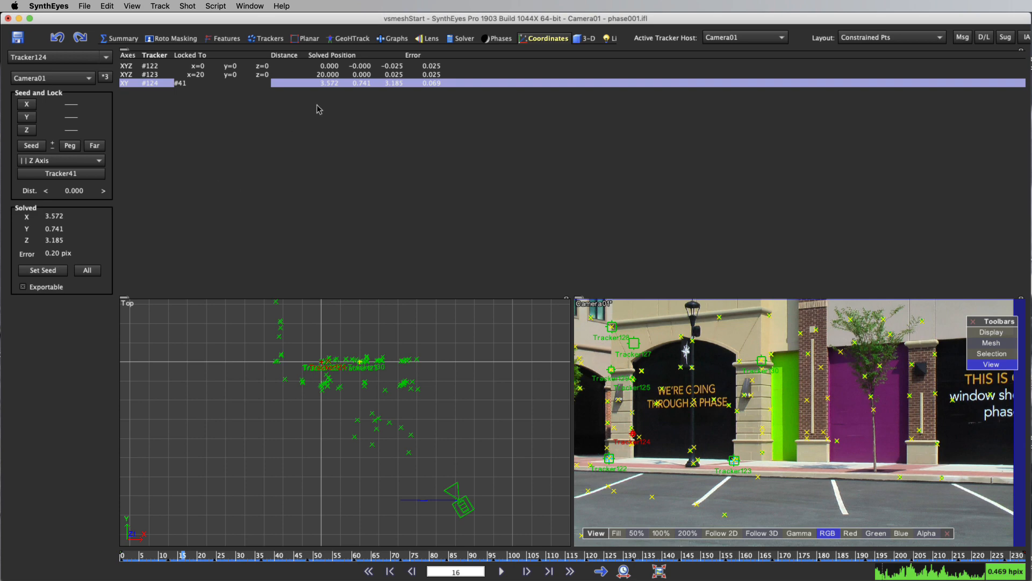
Show the Cylinder01, Cylinder02 and Cone01 meshes in the GeoHTrack room and scrub the shot to check their fit, ending at frame 0.
left_click(352, 39)
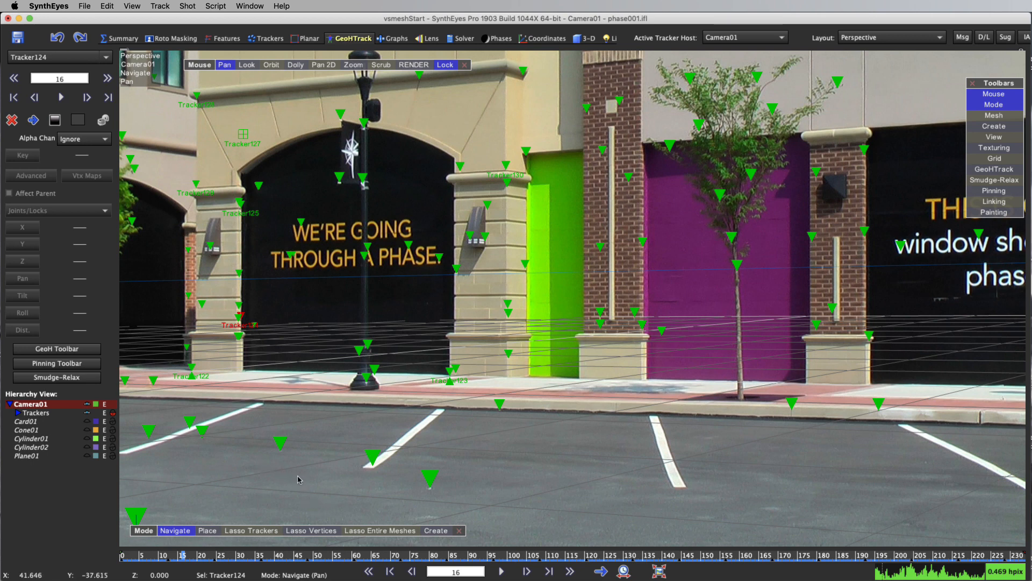
left_click(86, 439)
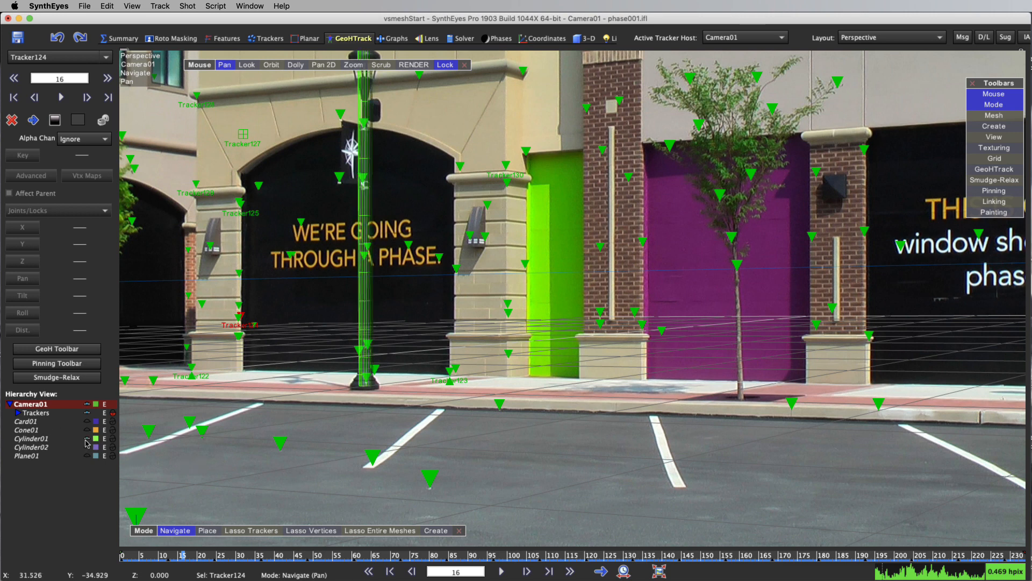
left_click(87, 447)
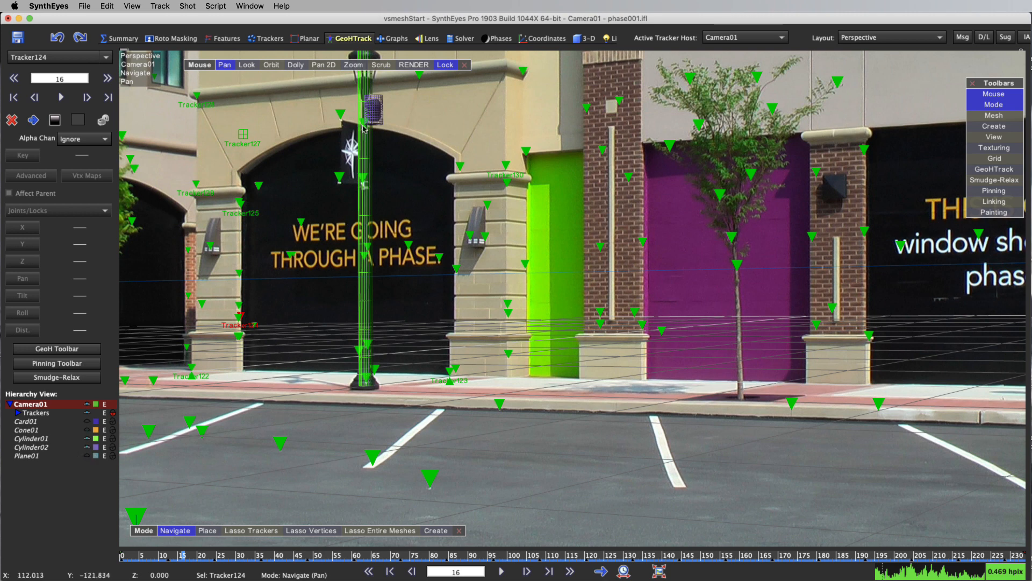
left_click(87, 430)
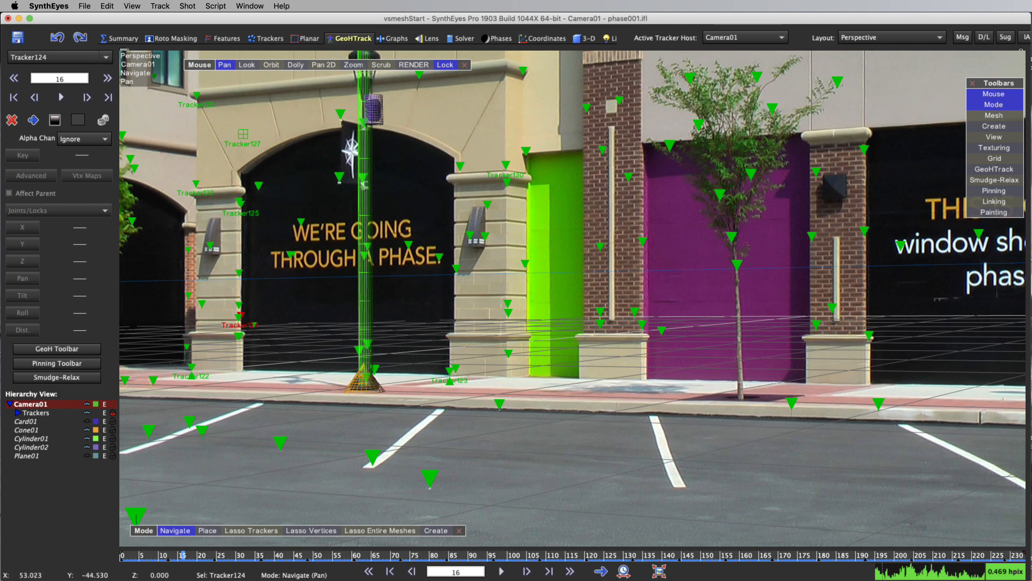
left_click_drag(451, 552, 261, 554)
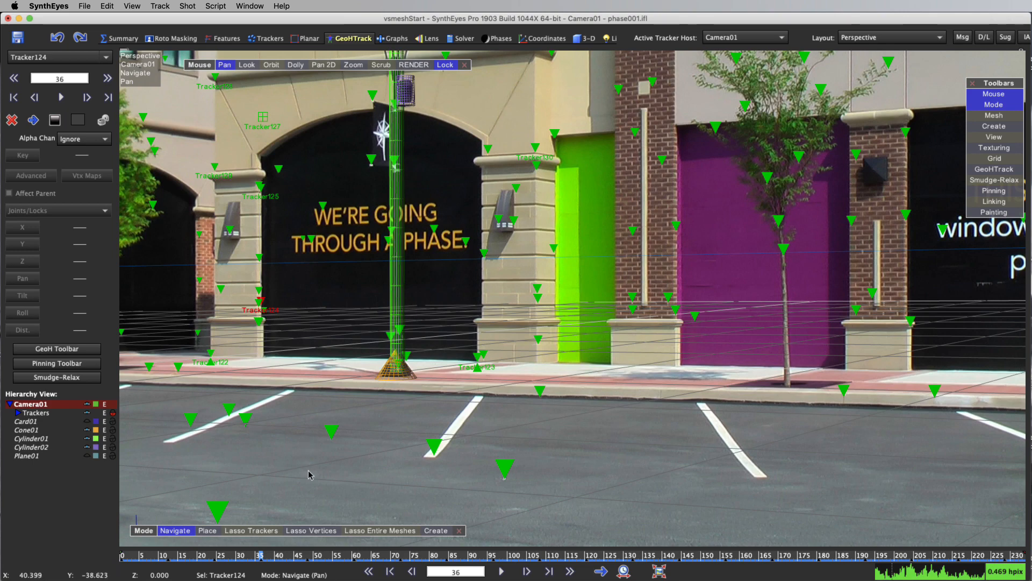
left_click_drag(229, 557, 123, 557)
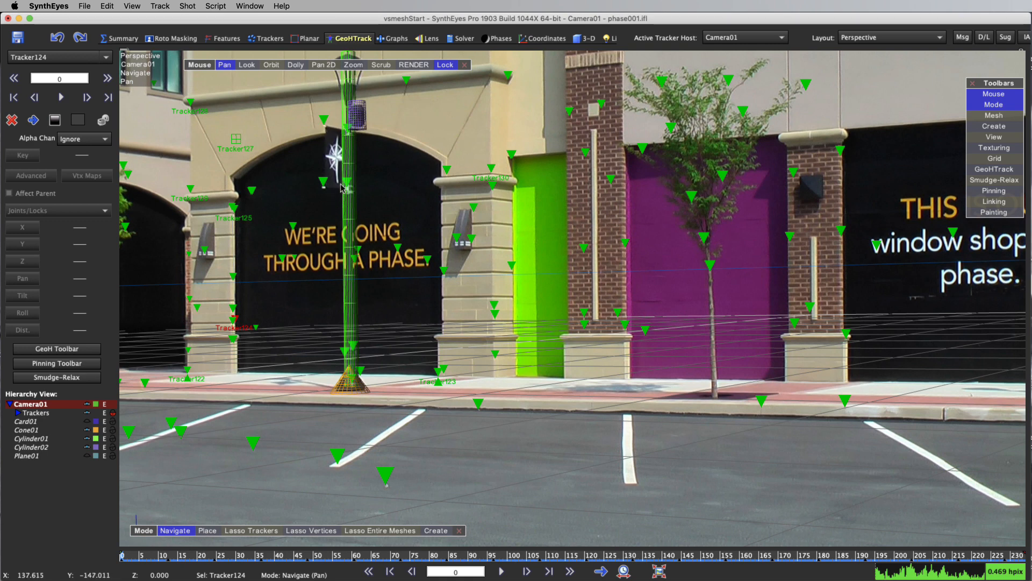
Assemble a mesh from the four trackers at the corners of the lamp post's banner.
right_click(446, 137)
mouse_move(526, 208)
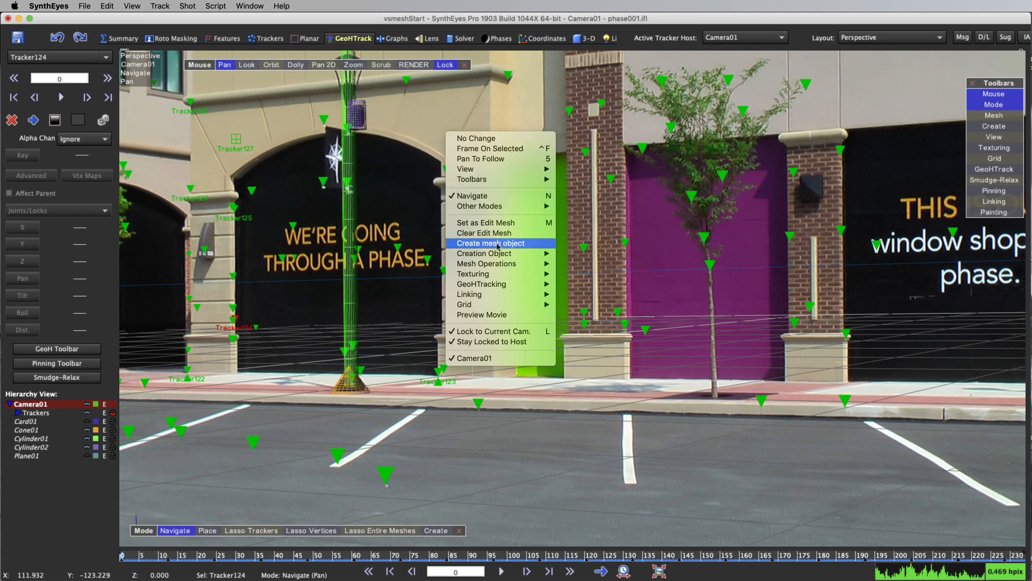
mouse_move(508, 266)
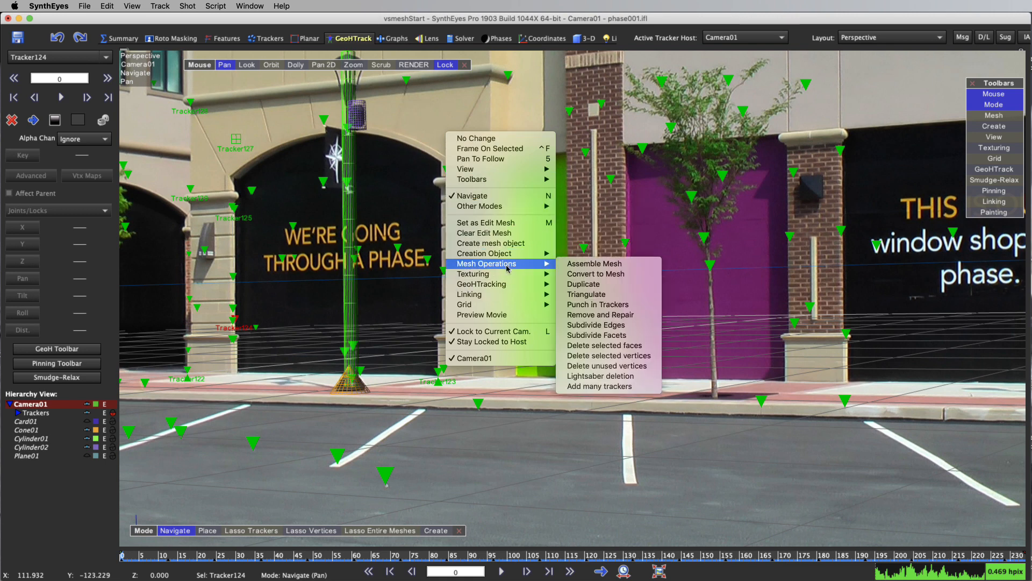
left_click(579, 264)
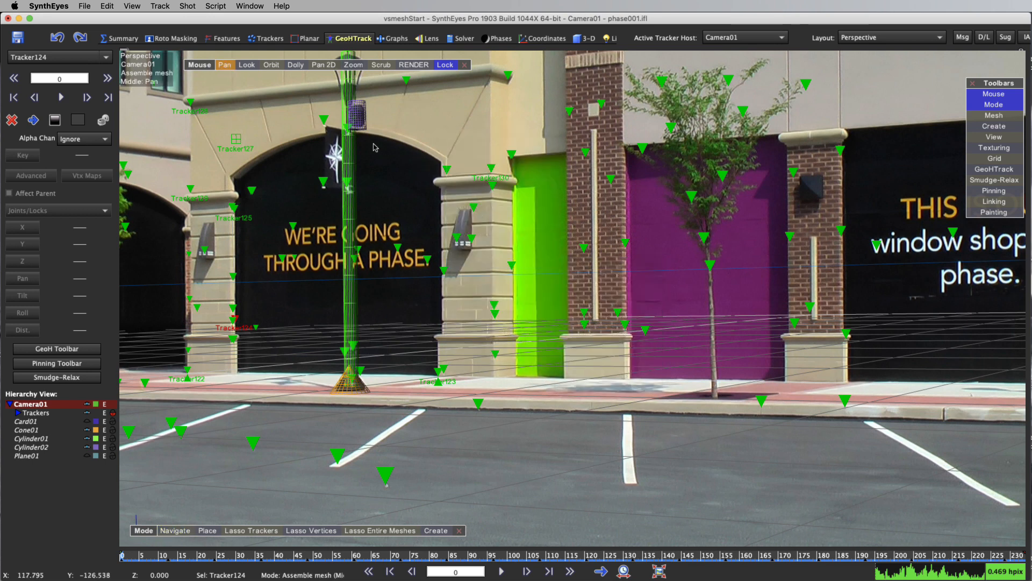
left_click(324, 120)
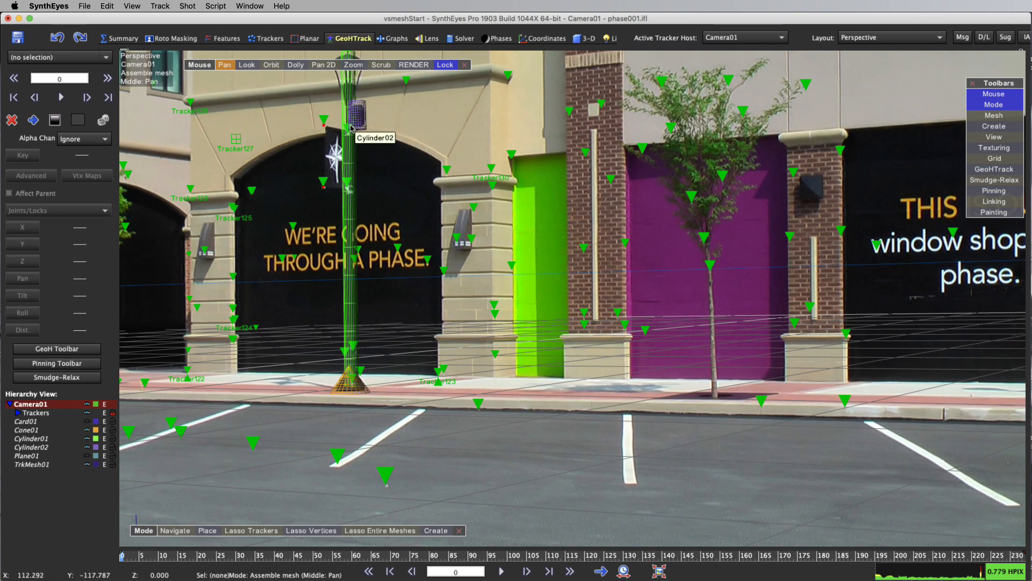
scroll(351, 128, "up", 10)
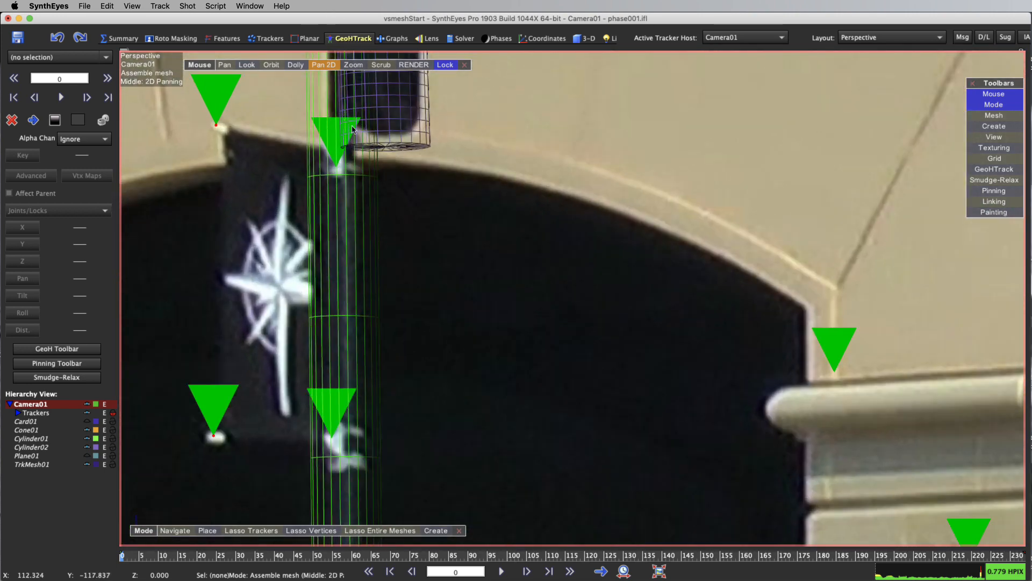
left_click(341, 157)
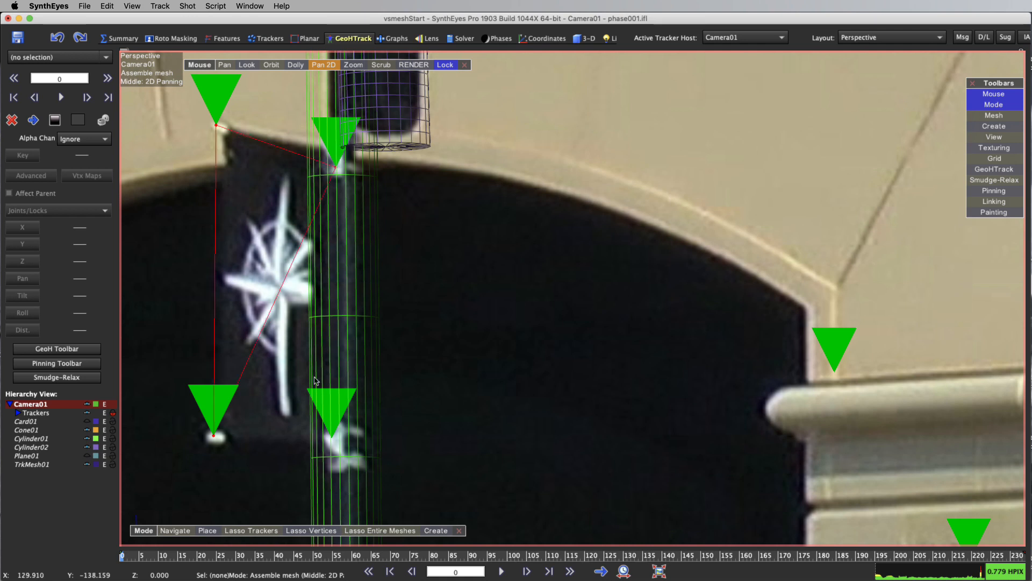
left_click(346, 407)
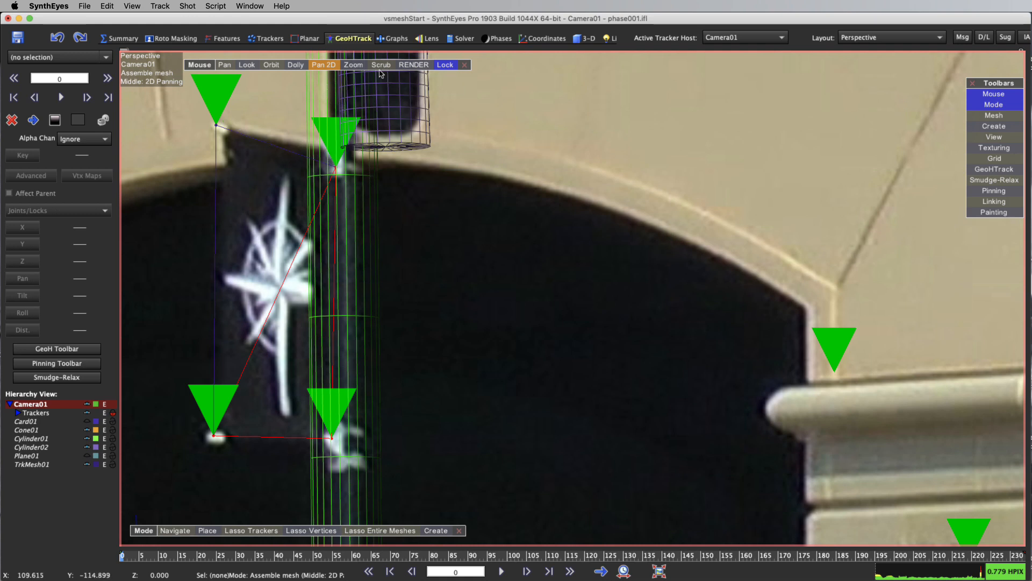
left_click(325, 65)
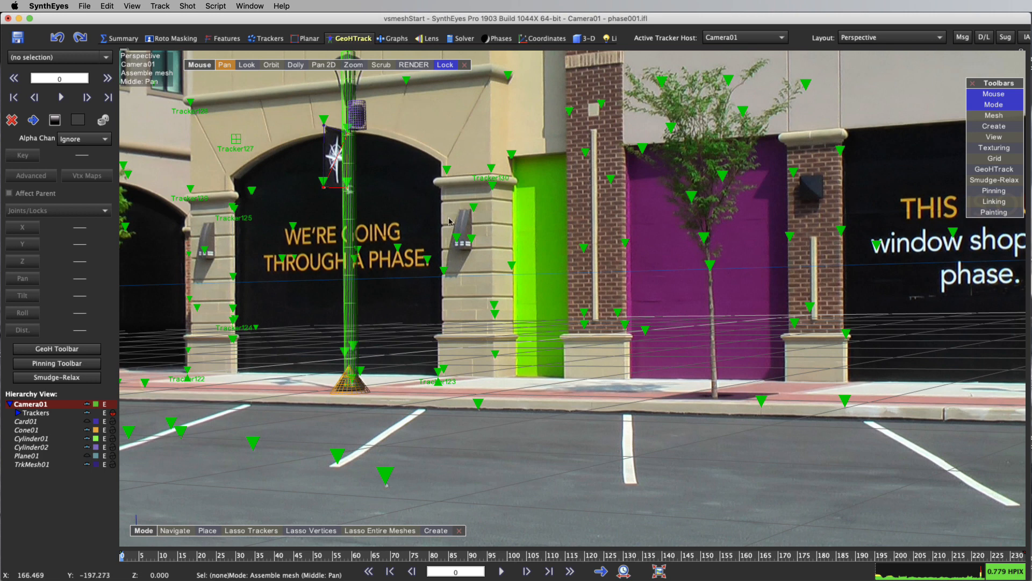
Clear the edit mesh and return the perspective view to Navigate mode.
right_click(504, 220)
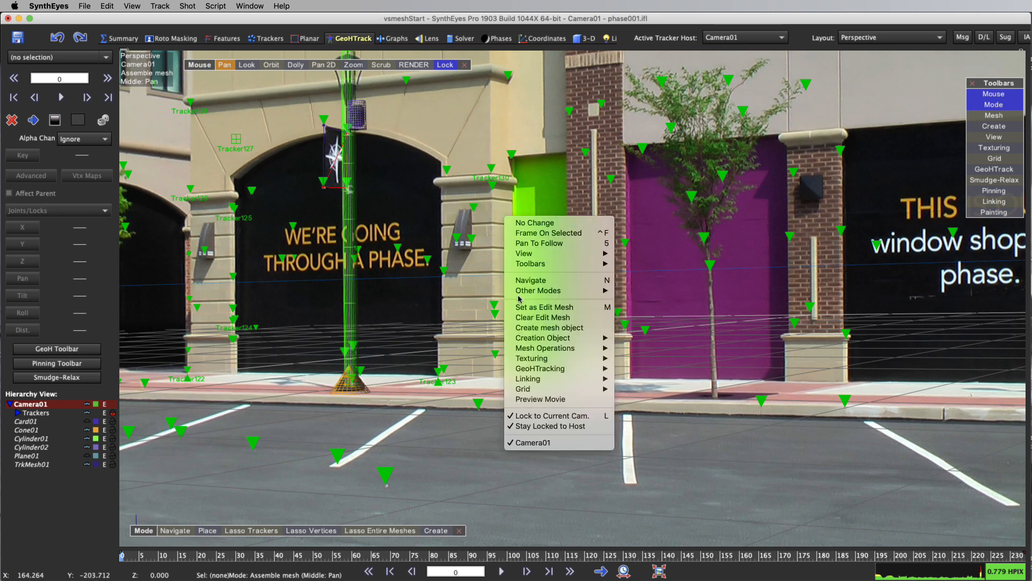
left_click(564, 323)
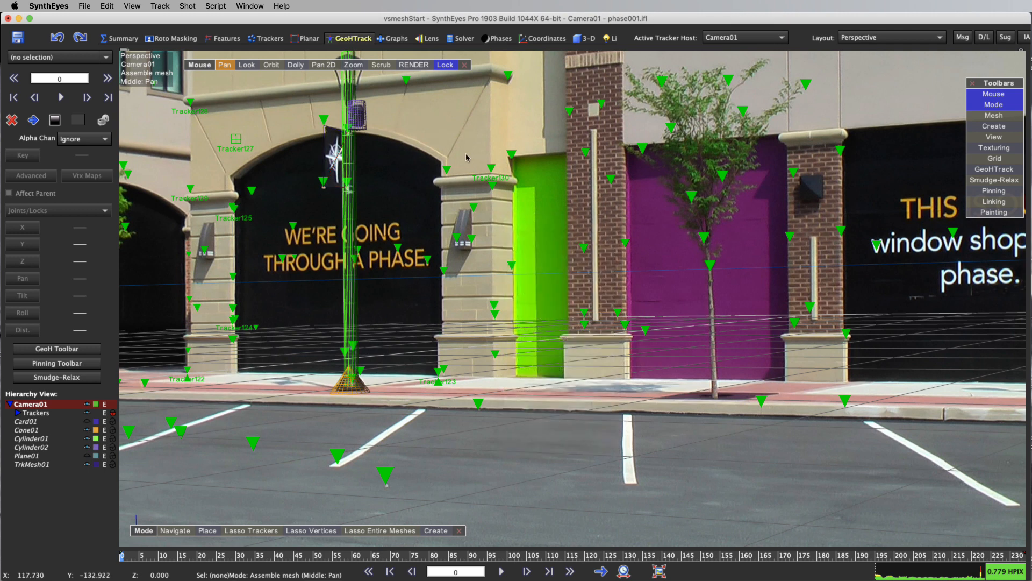
left_click(993, 115)
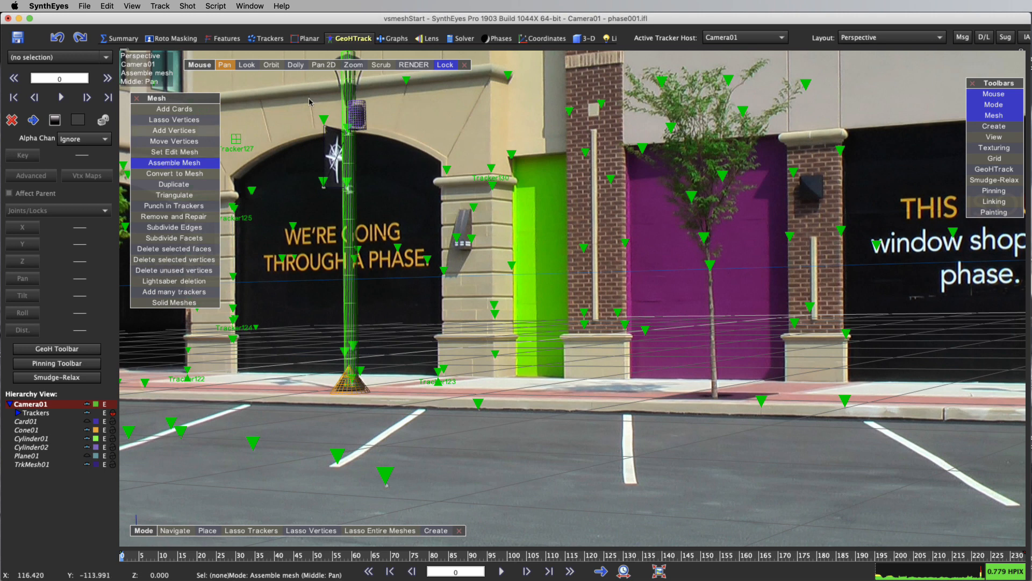
left_click(136, 98)
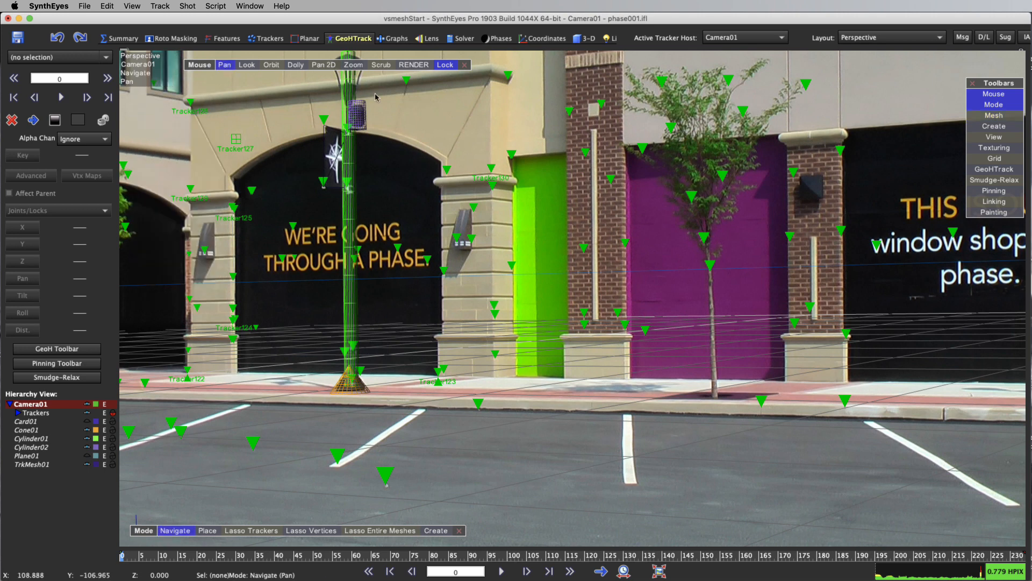
Turn on Edit Pivots for GeoHTrack and select the banner mesh TrkMesh01.
left_click(1005, 170)
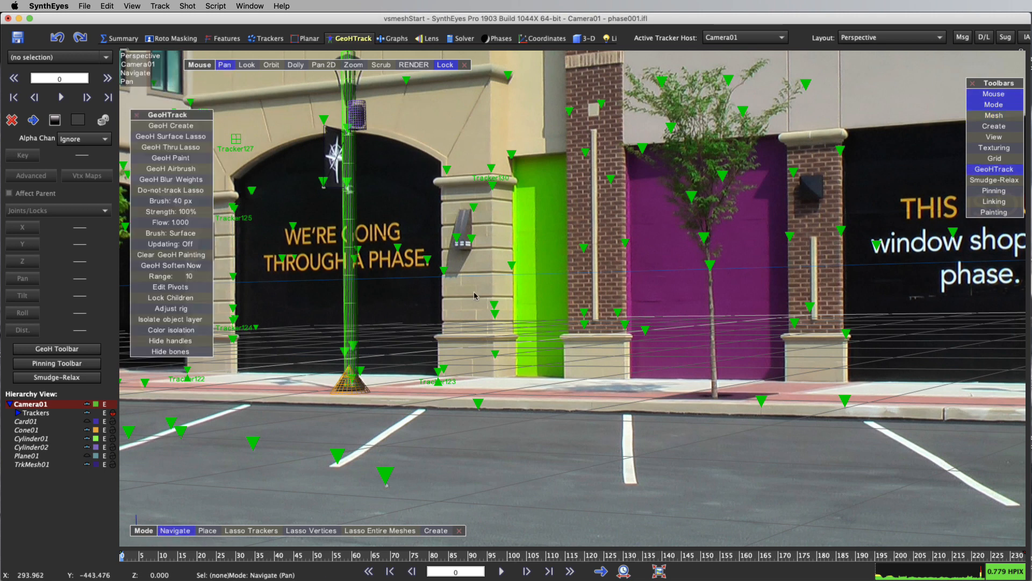
left_click(150, 286)
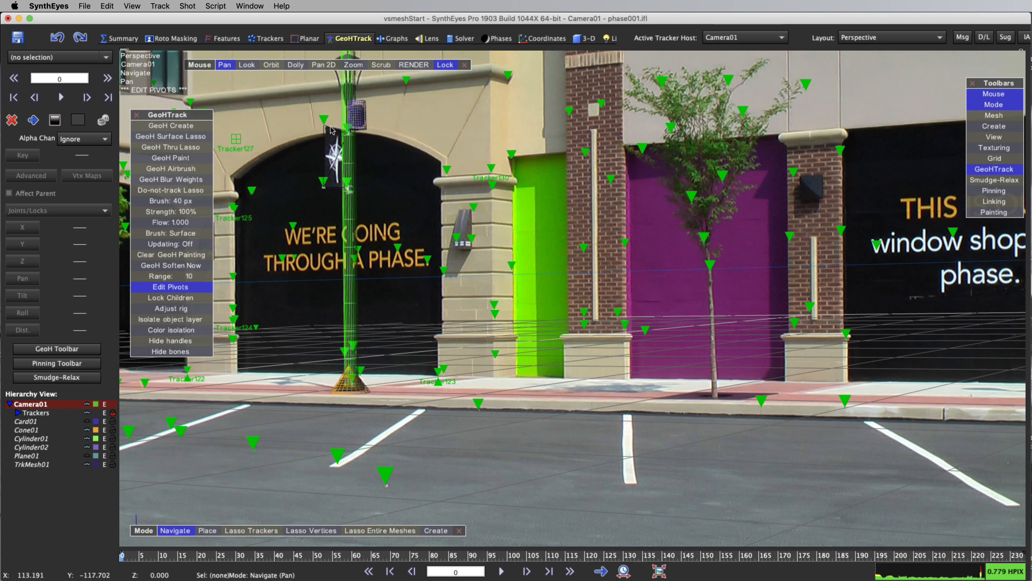
left_click(106, 57)
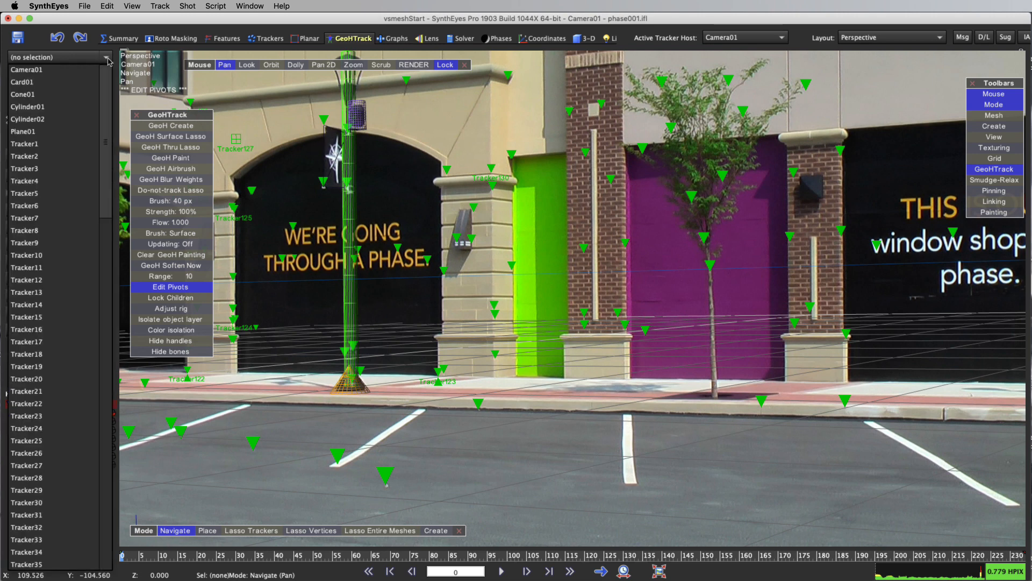
scroll(57, 117, "down", 10)
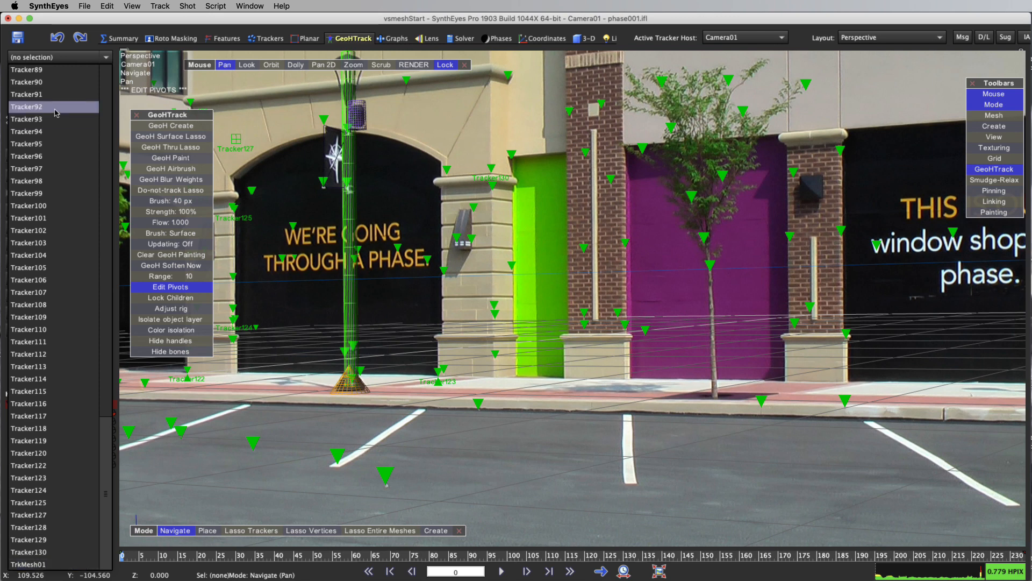
scroll(55, 111, "up", 5)
scroll(54, 112, "down", 5)
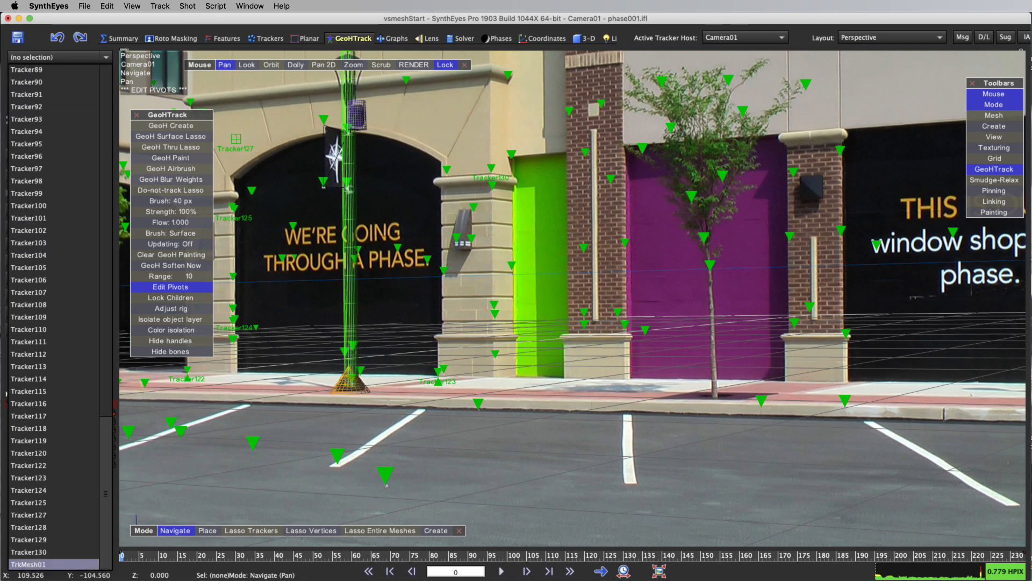
left_click(32, 565)
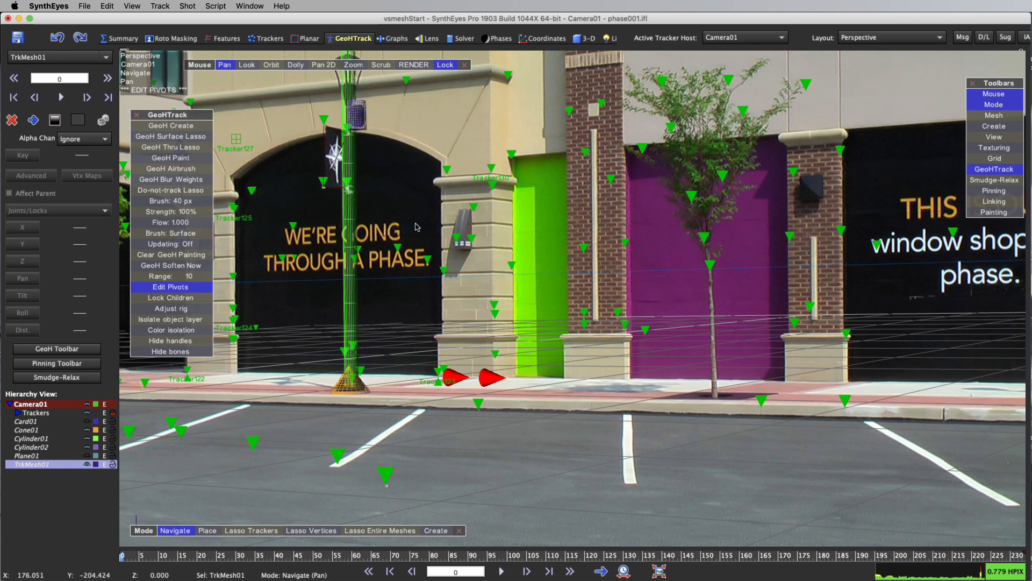
Run the Center pivot mesh script on the banner mesh and close the GeoHTrack toolbar.
left_click(215, 6)
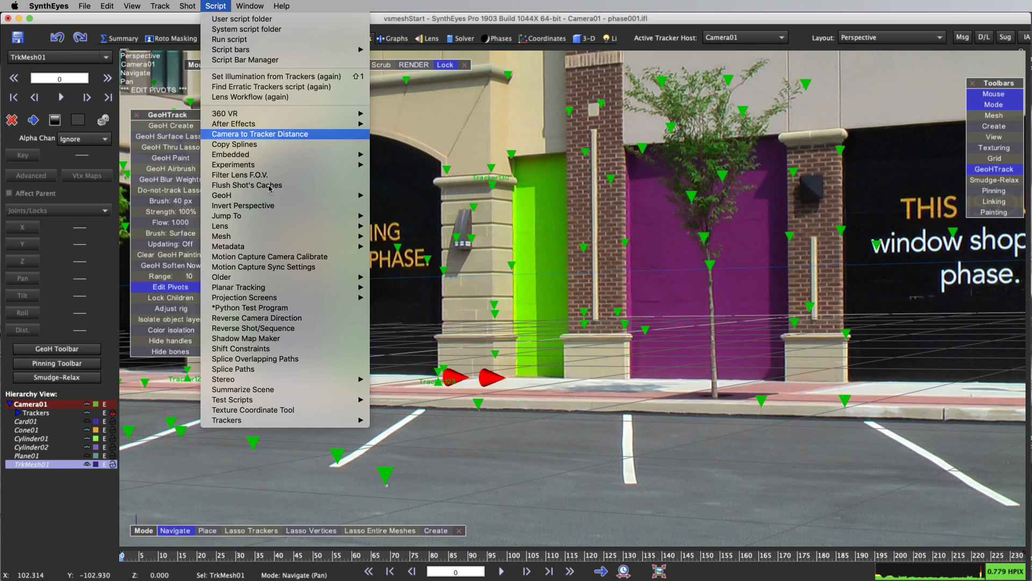
mouse_move(317, 239)
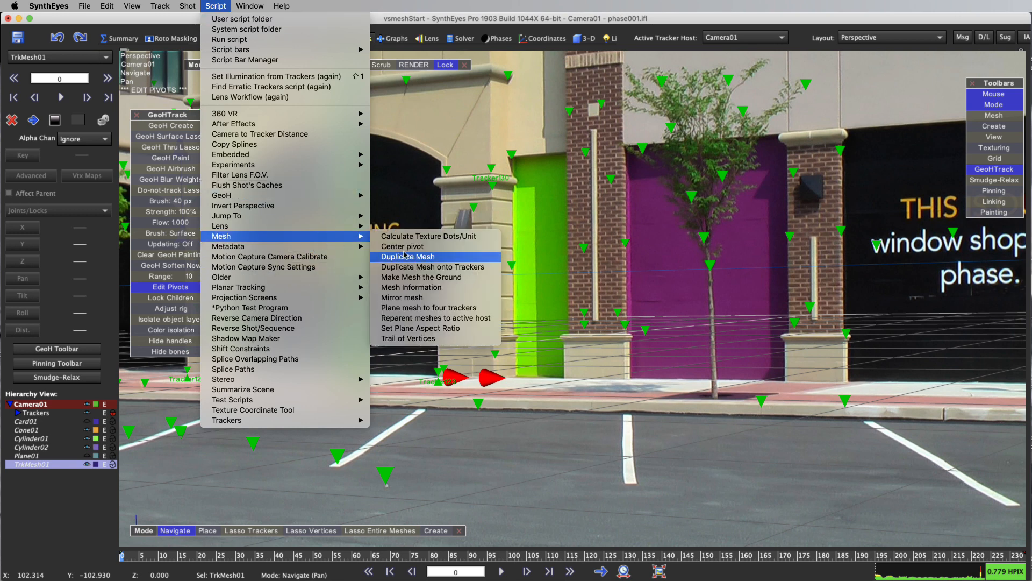
left_click(407, 248)
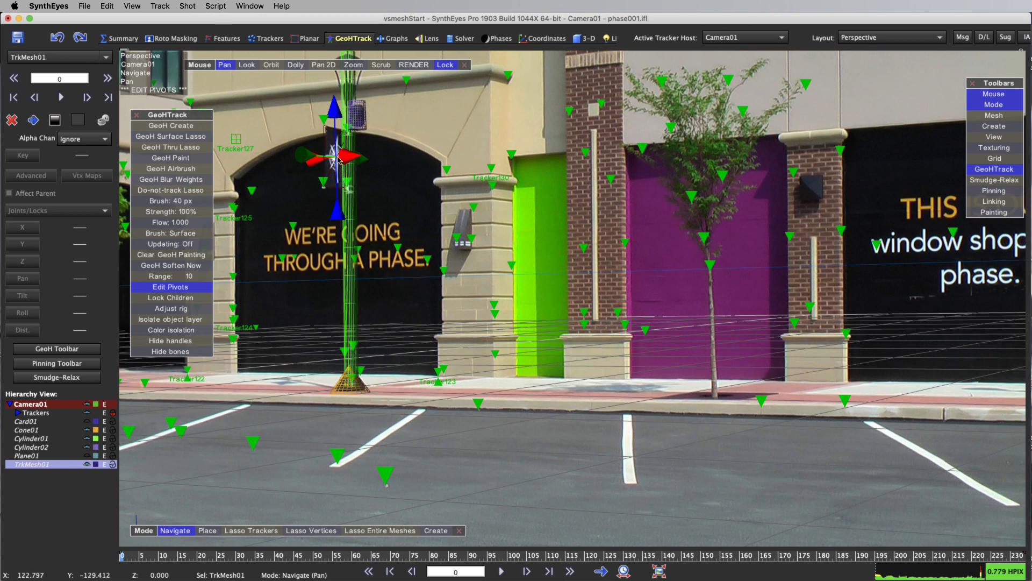
left_click(137, 115)
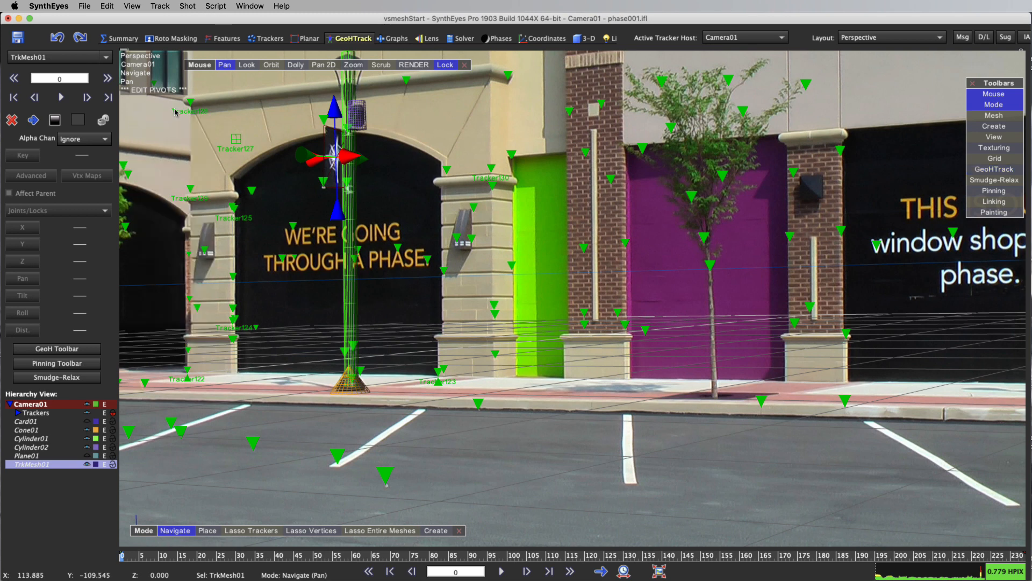
Scale the banner mesh uniformly to 1.190 in the 3-D room.
left_click(585, 38)
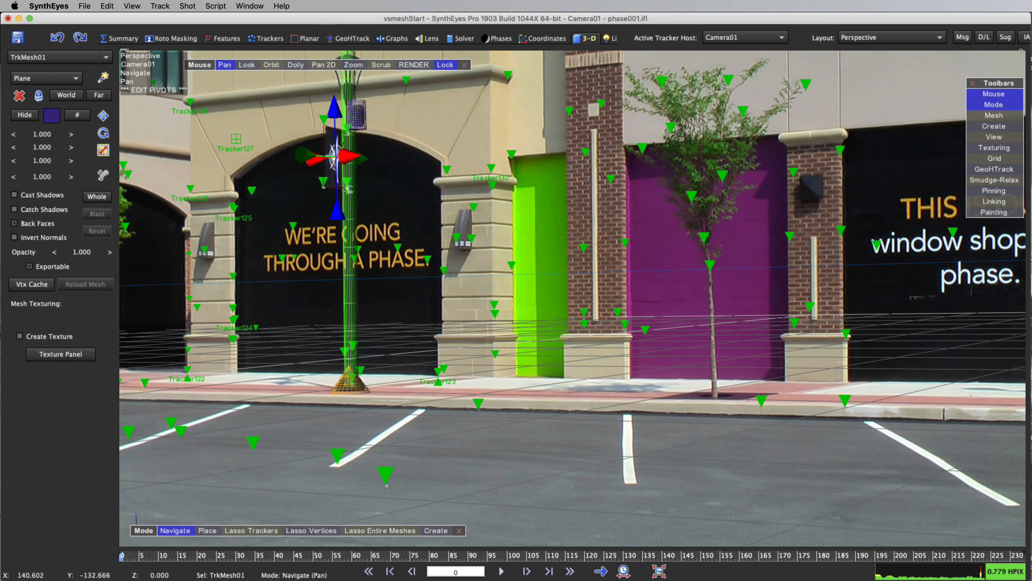
left_click_drag(43, 177, 50, 177)
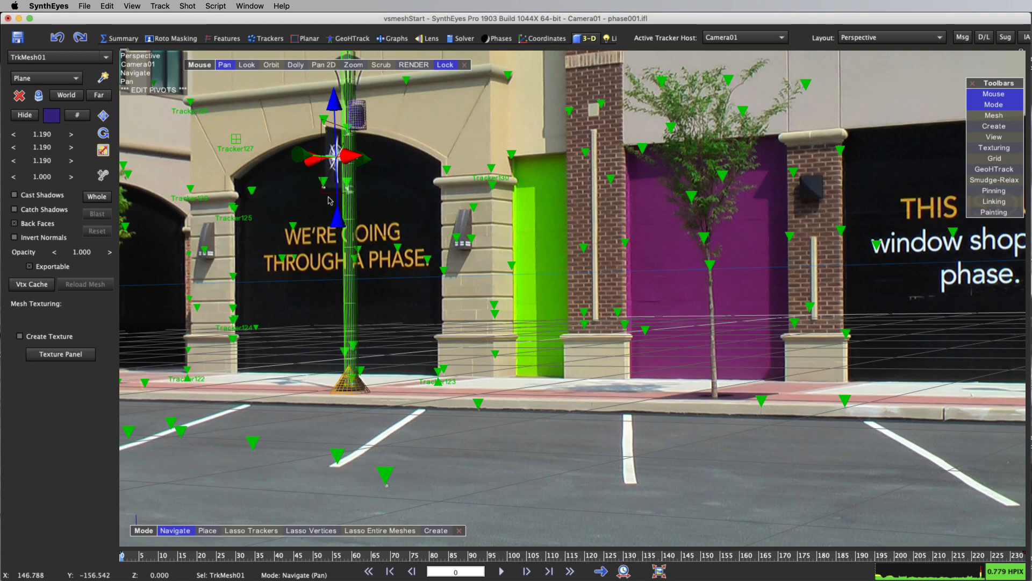
scroll(325, 188, "up", 5)
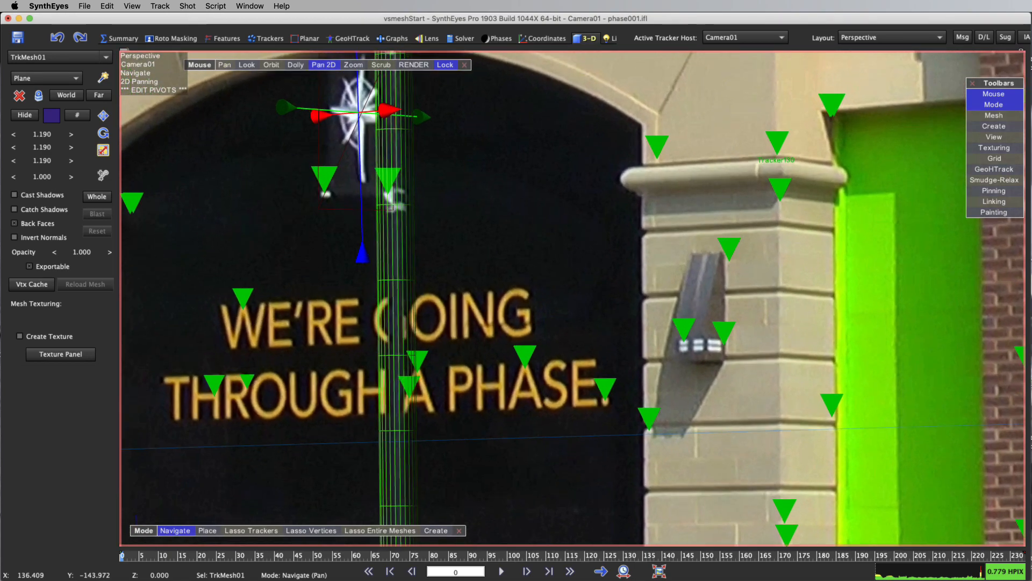
scroll(322, 188, "down", 5)
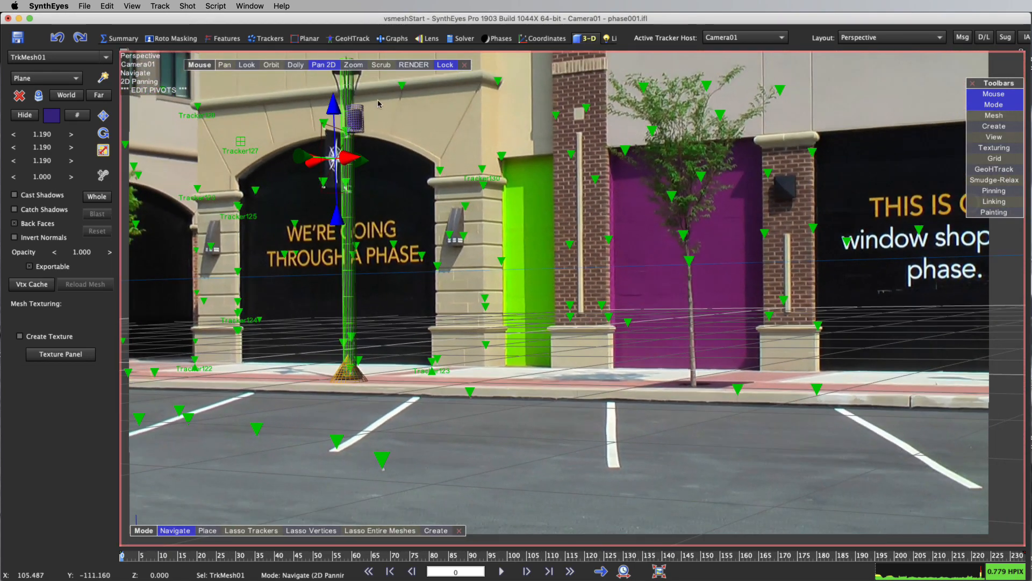
left_click(324, 66)
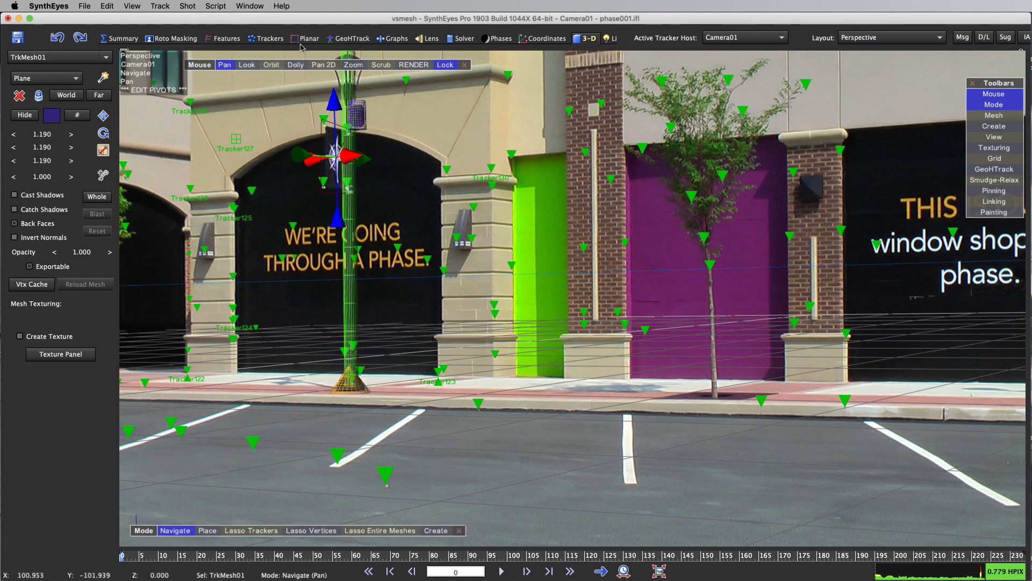
Make the Card01 and Plane01 meshes visible in the GeoHTrack room's hierarchy and go to frame 155.
left_click(358, 40)
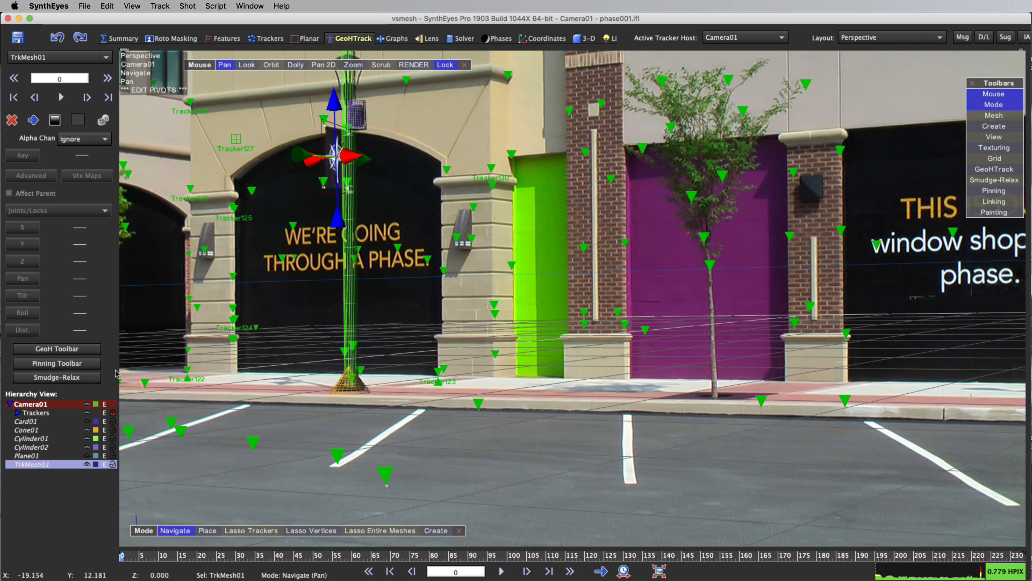
left_click(87, 422)
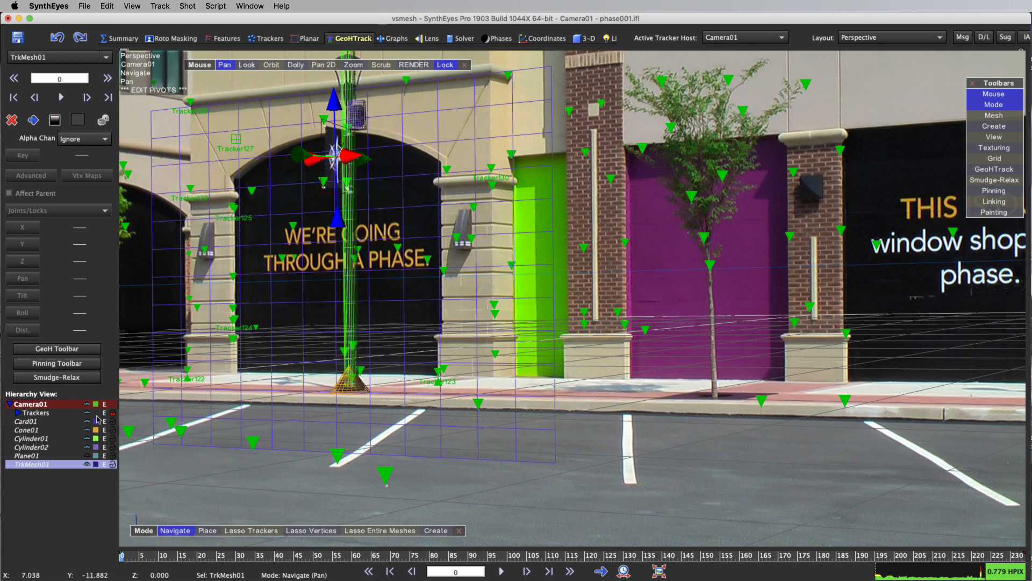
left_click(88, 456)
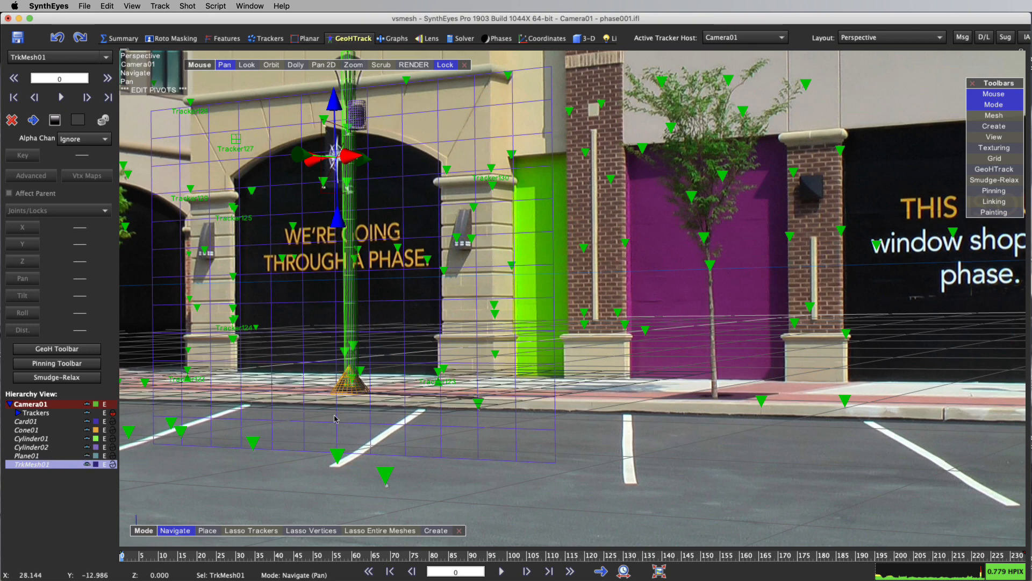
left_click_drag(309, 557, 722, 557)
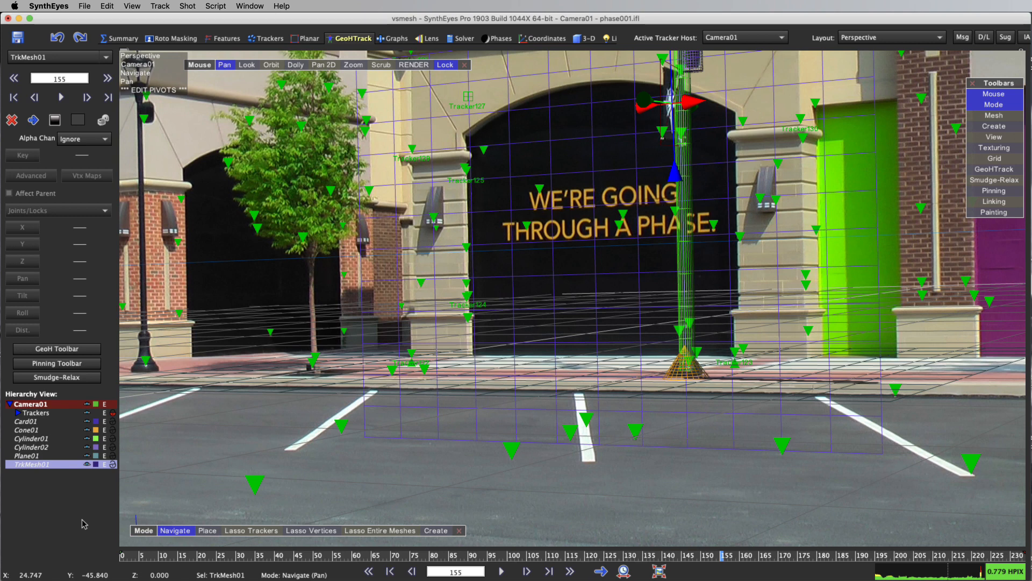
Open the ViewShift settings for the shot and set the output file to vsmesh.mp4 in the Previews folder.
left_click(187, 6)
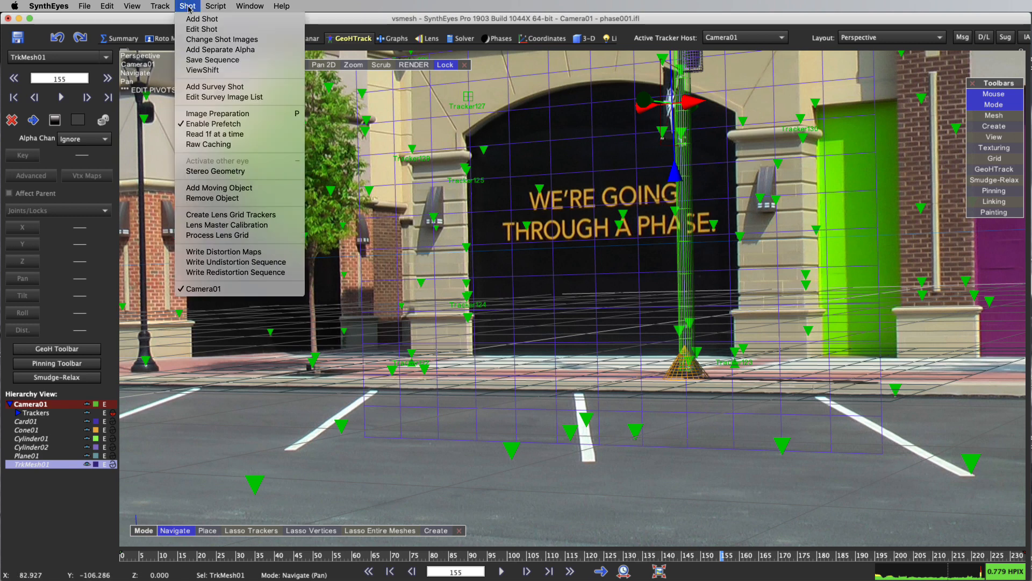
left_click(211, 70)
left_click_drag(769, 259, 590, 140)
left_click(570, 186)
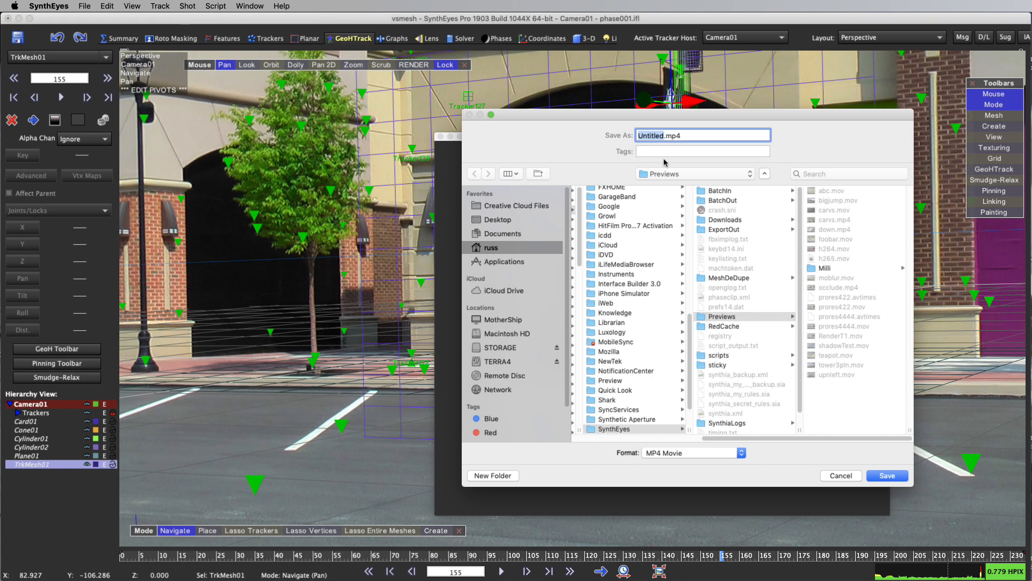
type("vsmesh")
key("Return")
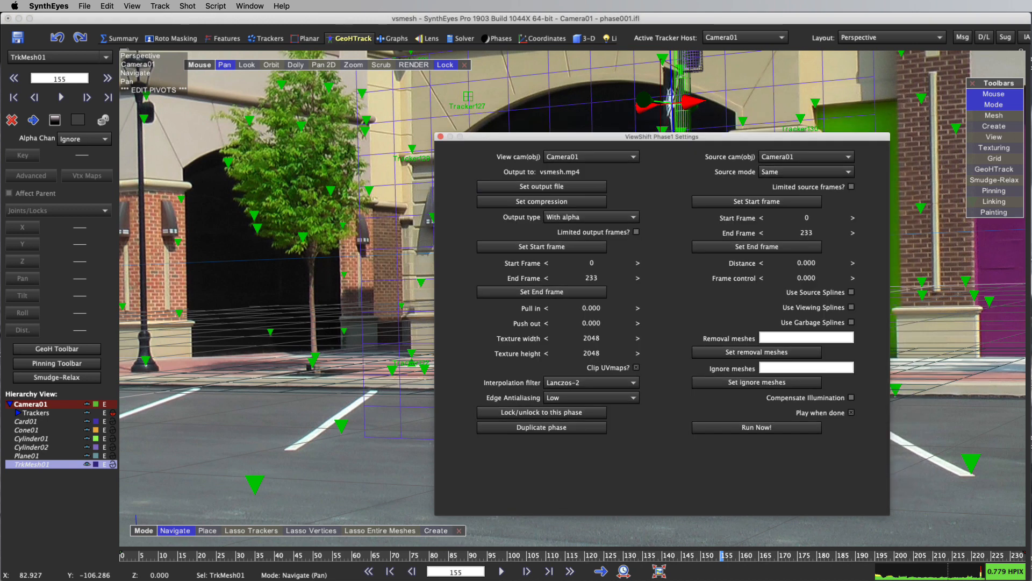
Set the ViewShift output compression's bit rate to 20000 Kbps.
left_click(542, 201)
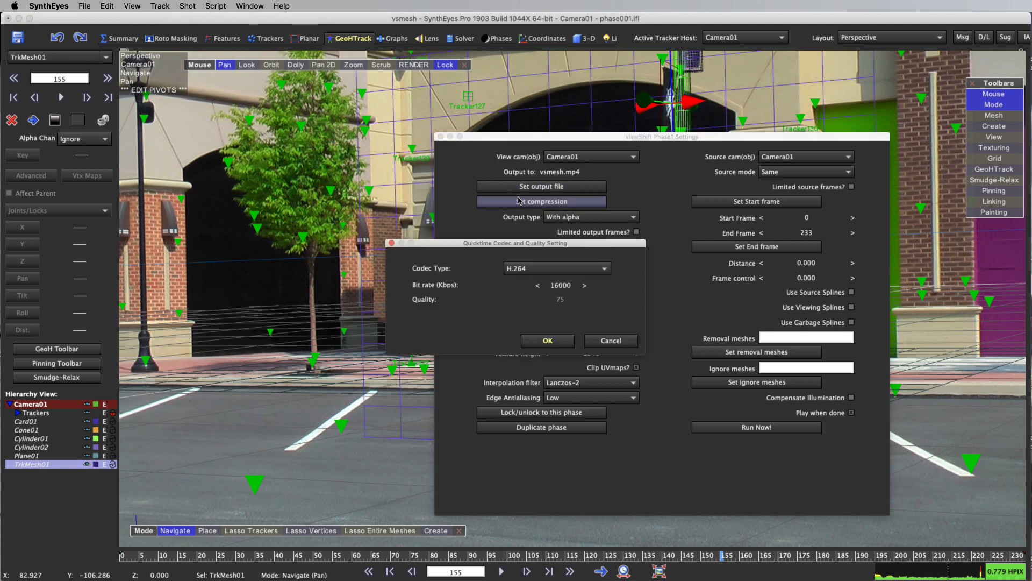
left_click(560, 286)
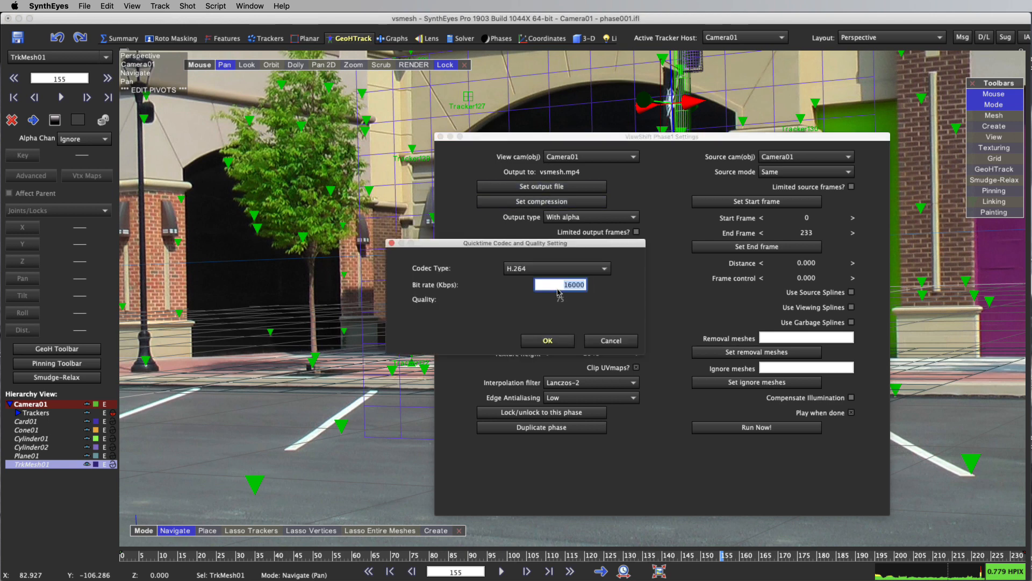
type("20")
key("Return")
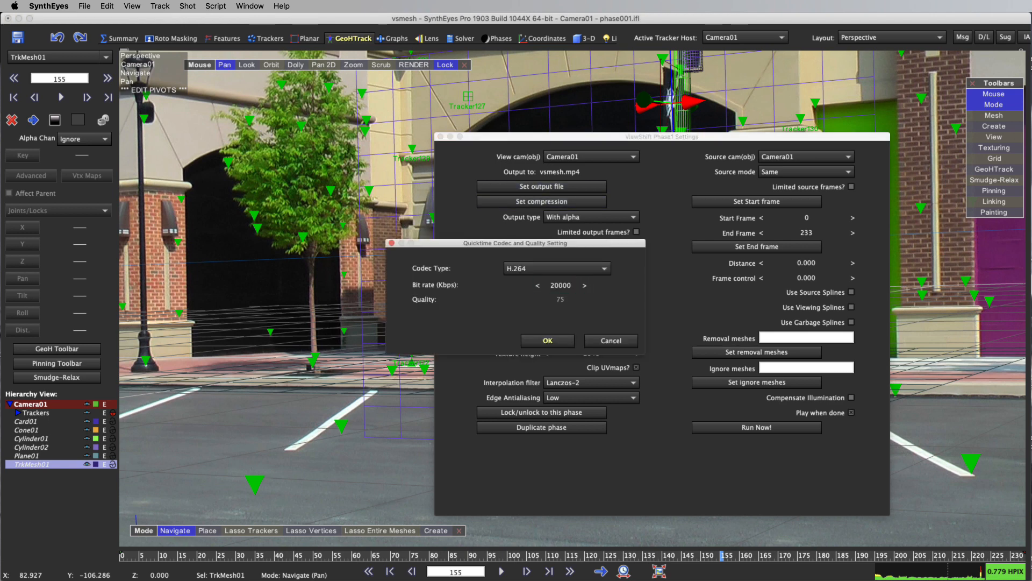
left_click(549, 338)
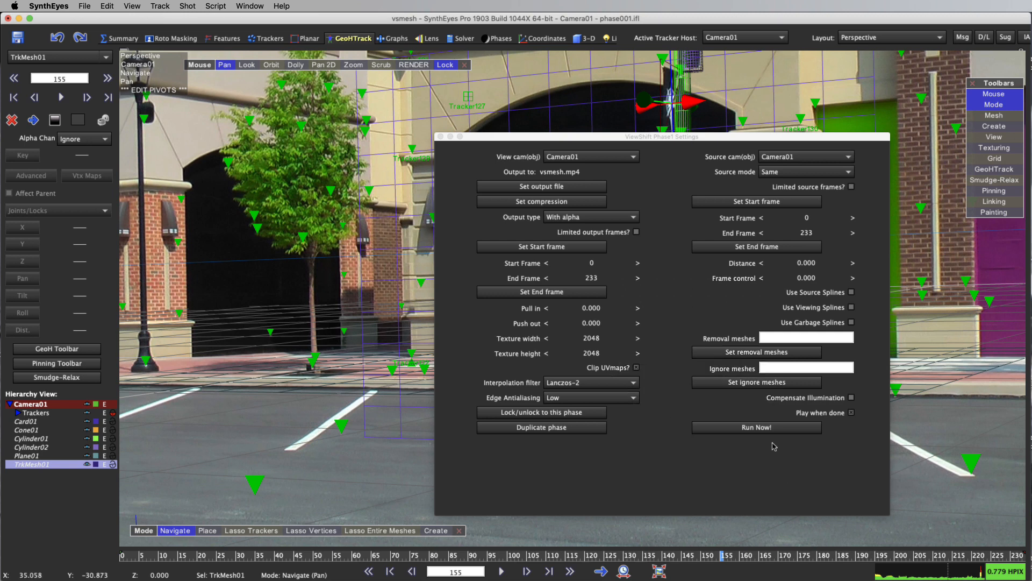
Select the Cone01, Cylinder01, Cylinder02 and TrkMesh01 meshes and set them as the ViewShift removal meshes.
left_click_drag(567, 142, 296, 124)
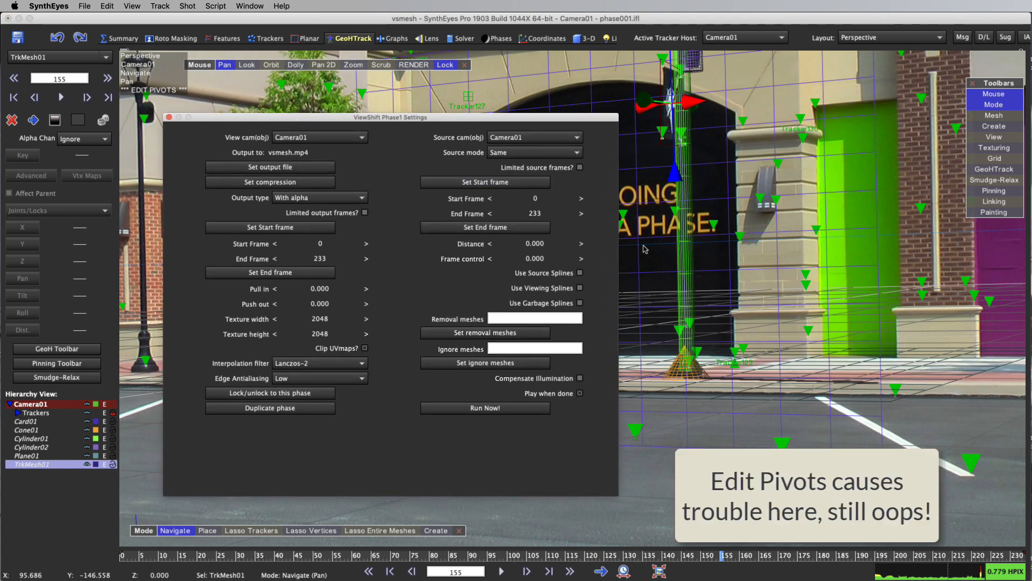
left_click(686, 222)
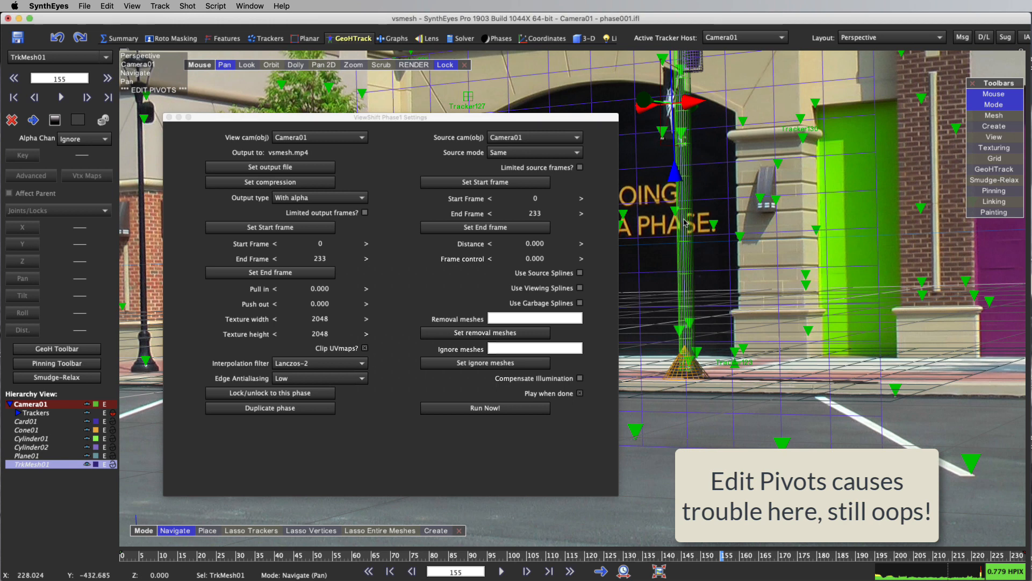
left_click(32, 432)
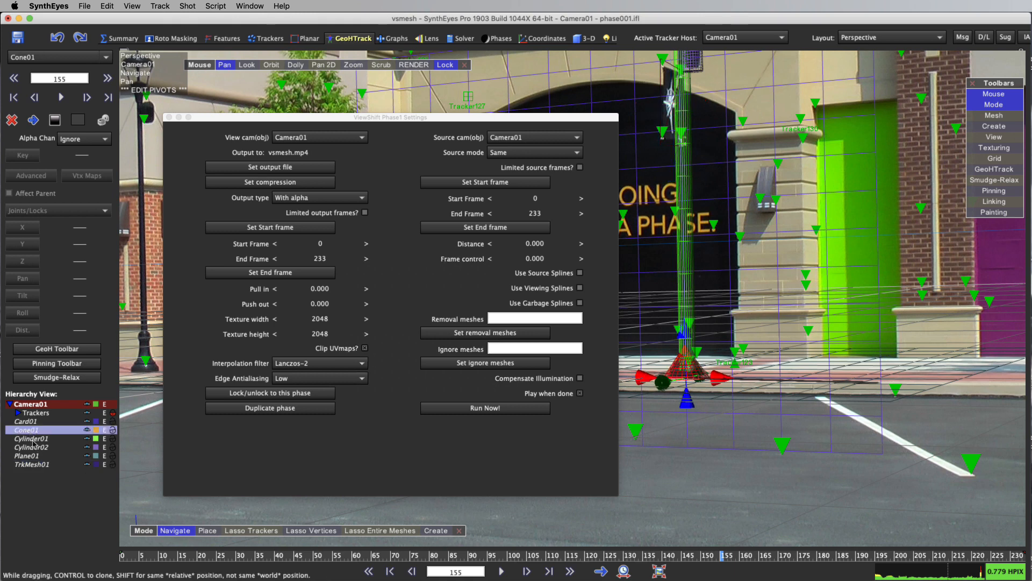
left_click(32, 438, "shift")
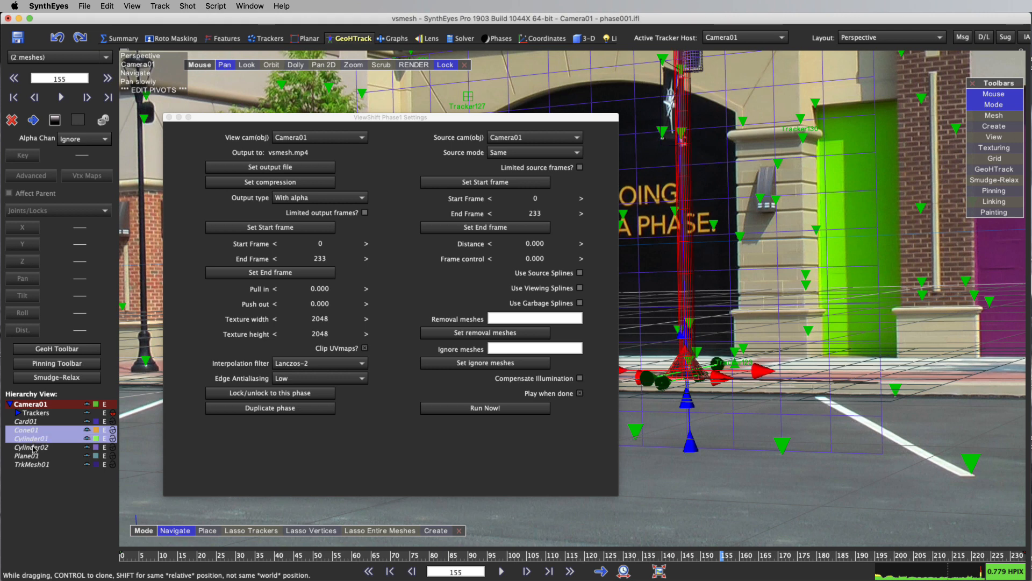
left_click(35, 447, "shift")
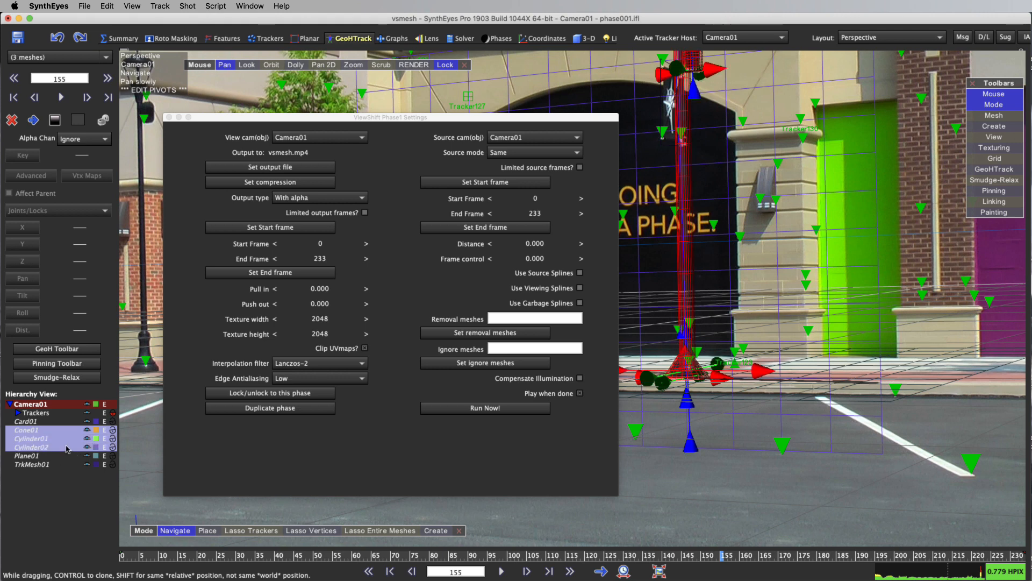
left_click(38, 466, "shift")
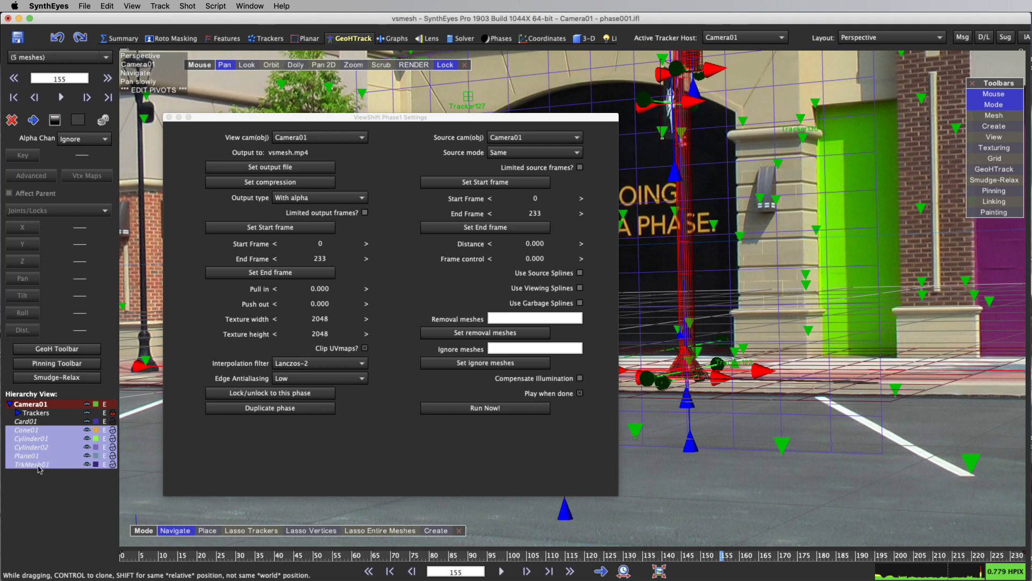
left_click(34, 456, "ctrl")
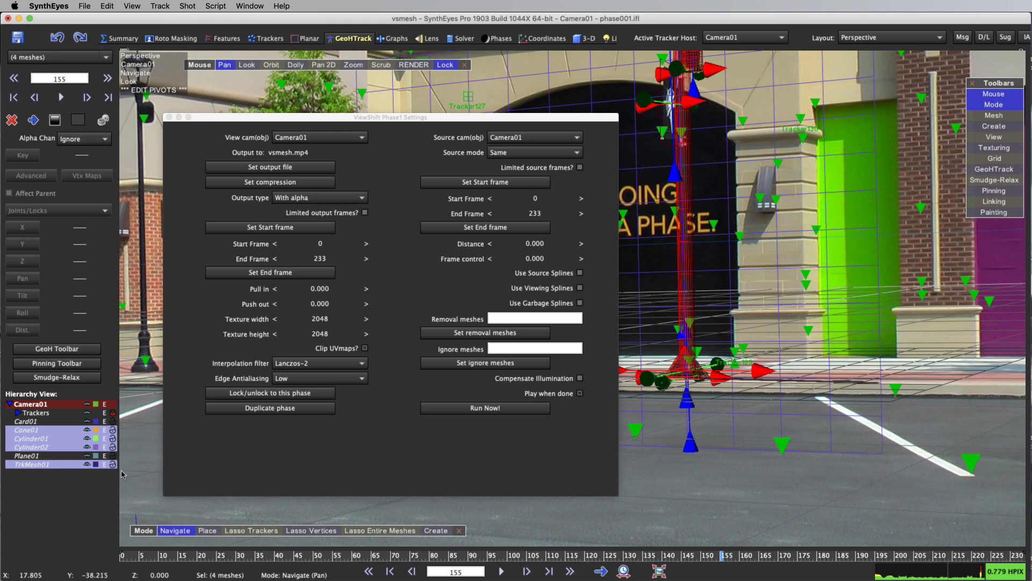
left_click(483, 333)
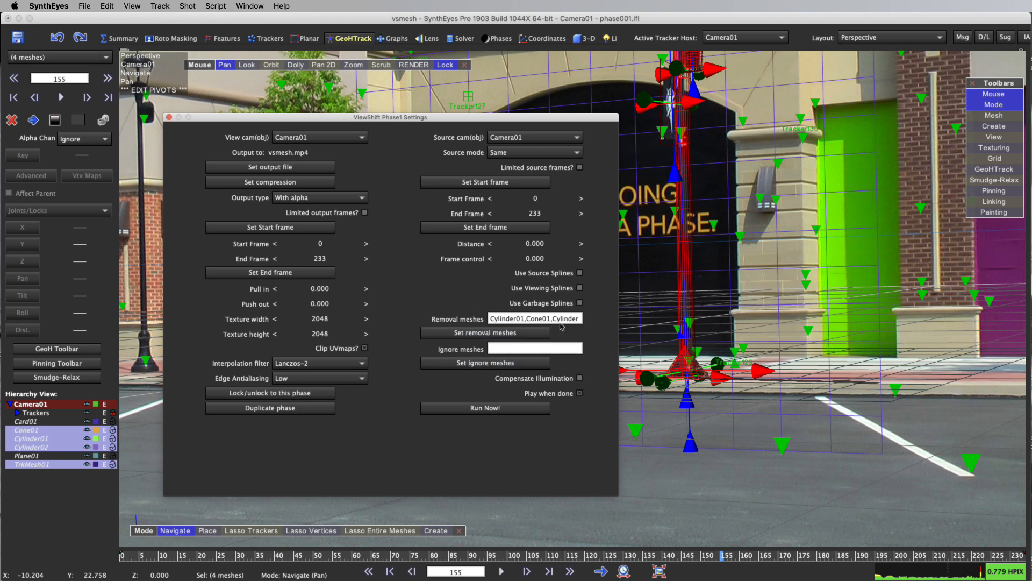
Deselect all meshes and reselect the ones stored as ViewShift removal meshes.
left_click(701, 472)
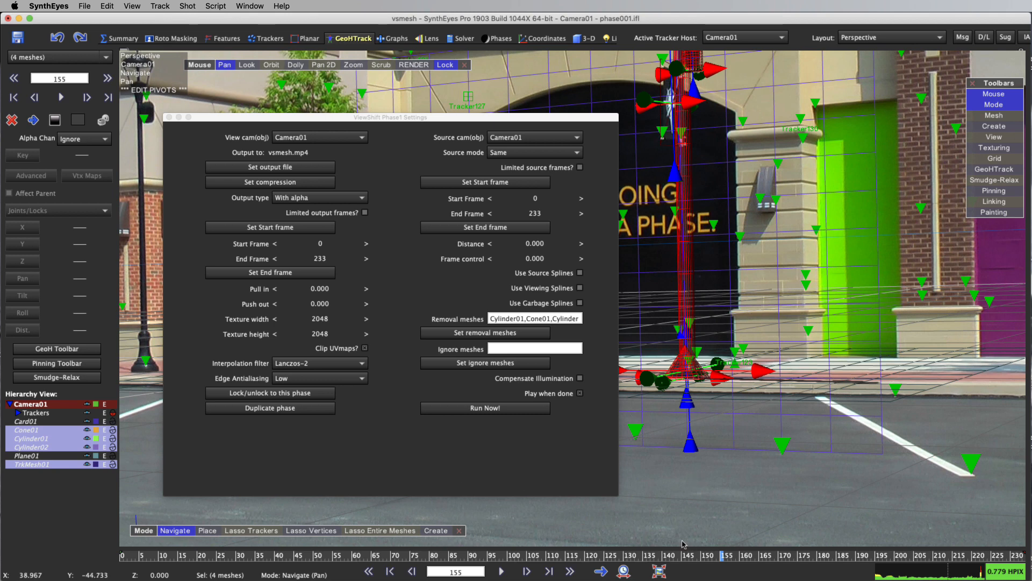
left_click(679, 517)
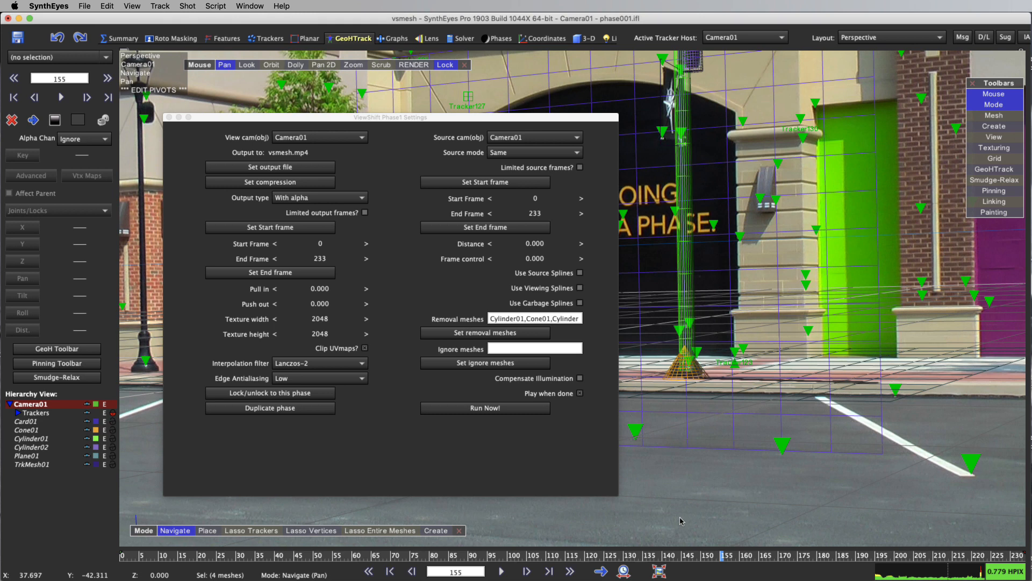
right_click(483, 334)
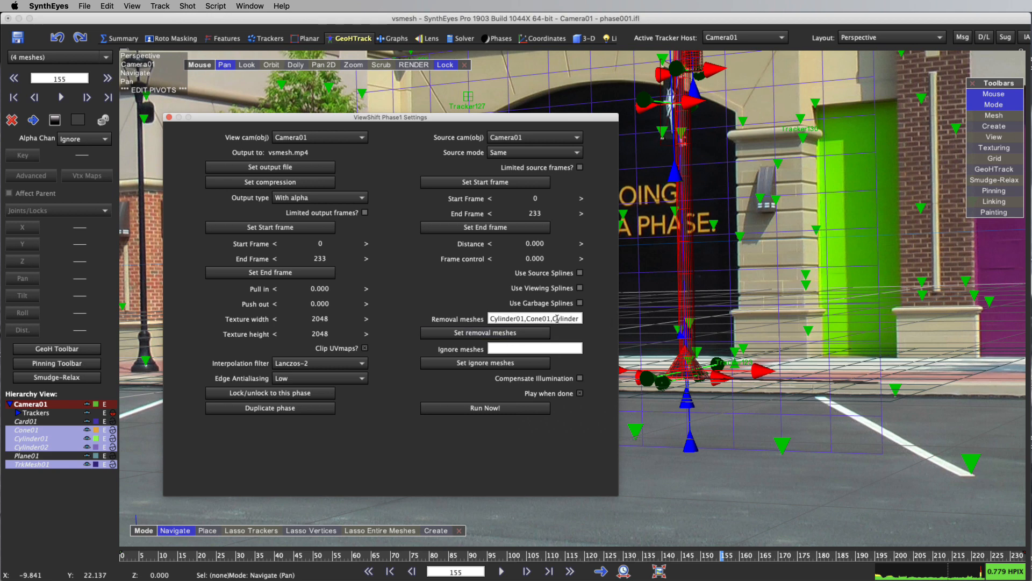
mouse_move(557, 318)
Set the ViewShift source mode to Disjoint leading and run the phase.
left_click(549, 153)
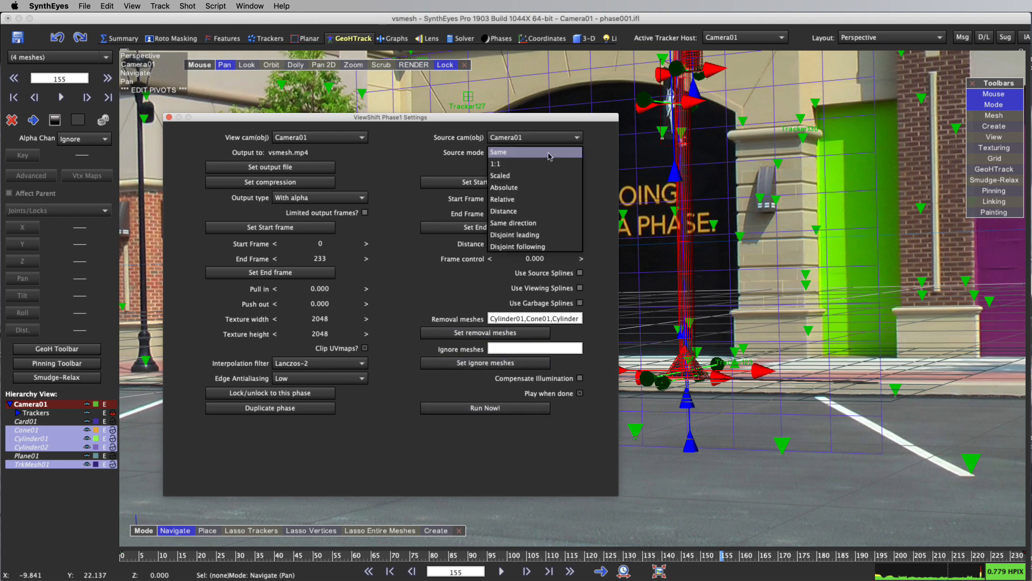
left_click(549, 235)
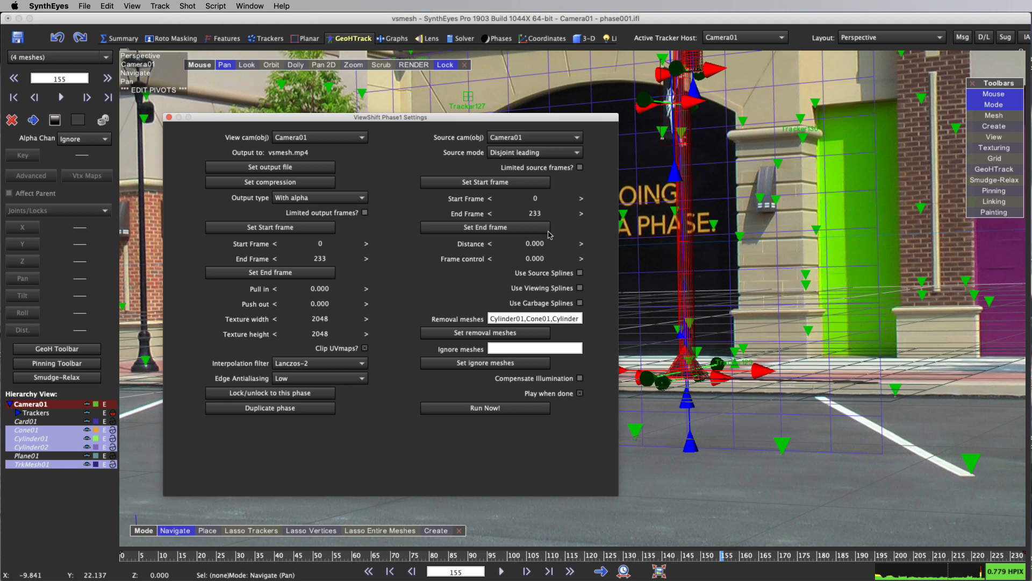
left_click(500, 408)
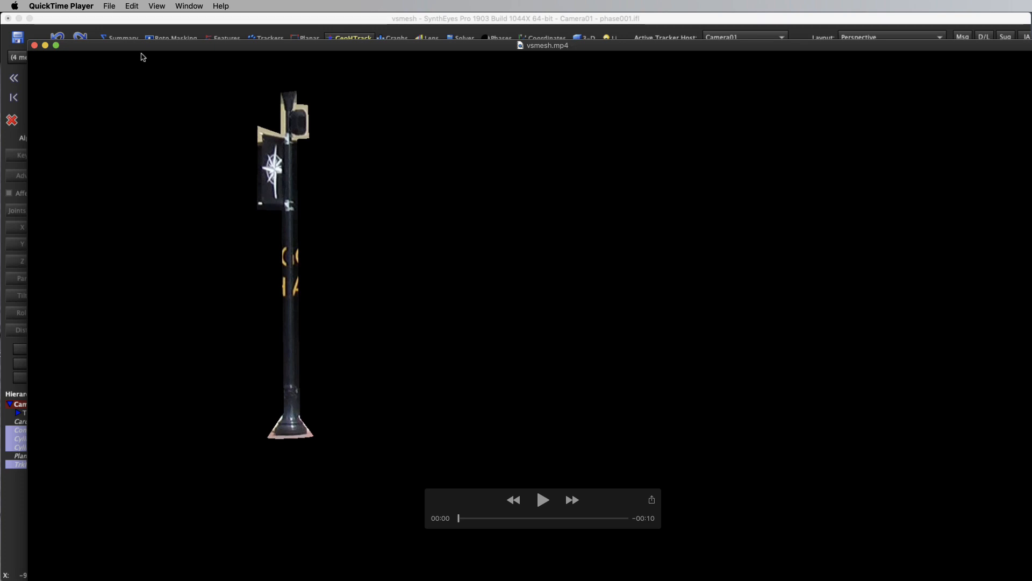
Review the rendered vsmesh.mp4 in QuickTime Player up to about two seconds, close it and return to the ViewShift settings in SynthEyes.
left_click_drag(143, 45, 130, 18)
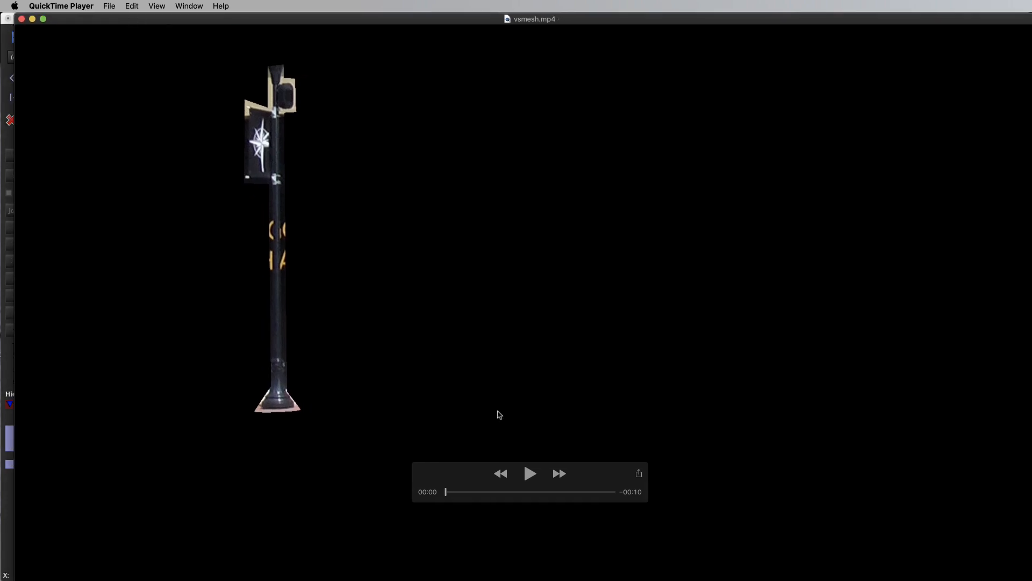
left_click_drag(451, 493, 473, 511)
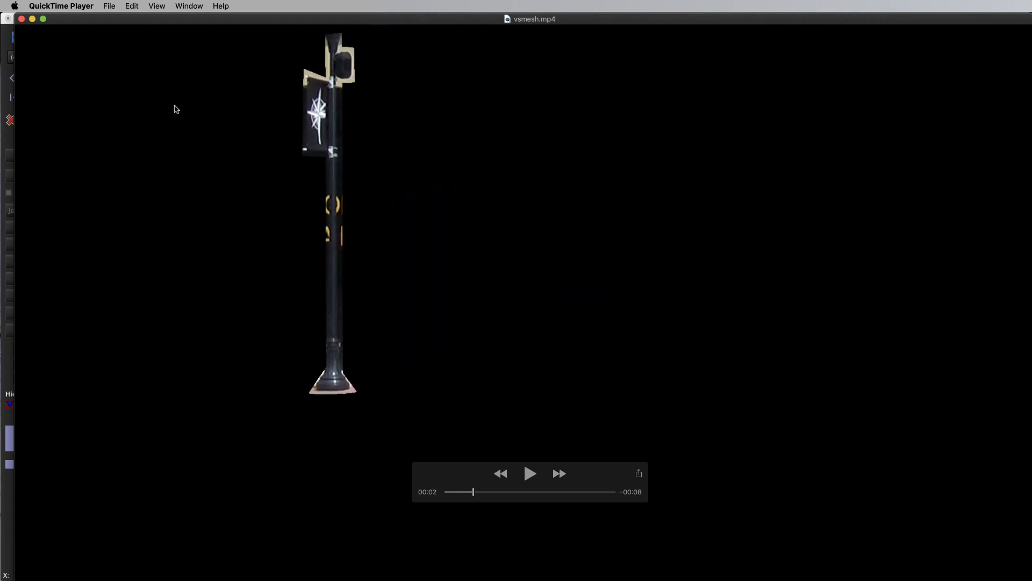
left_click(21, 19)
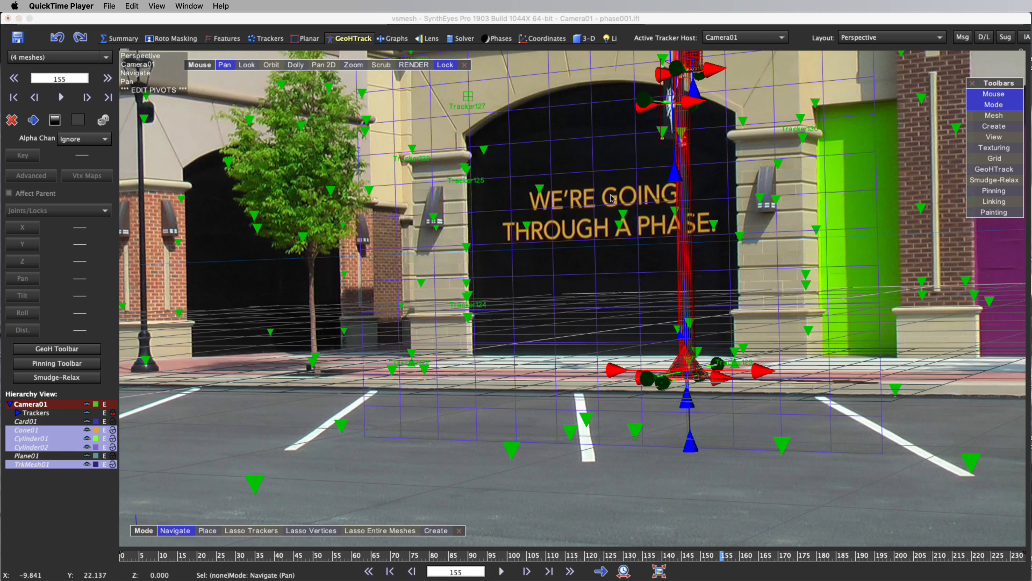
left_click(263, 23)
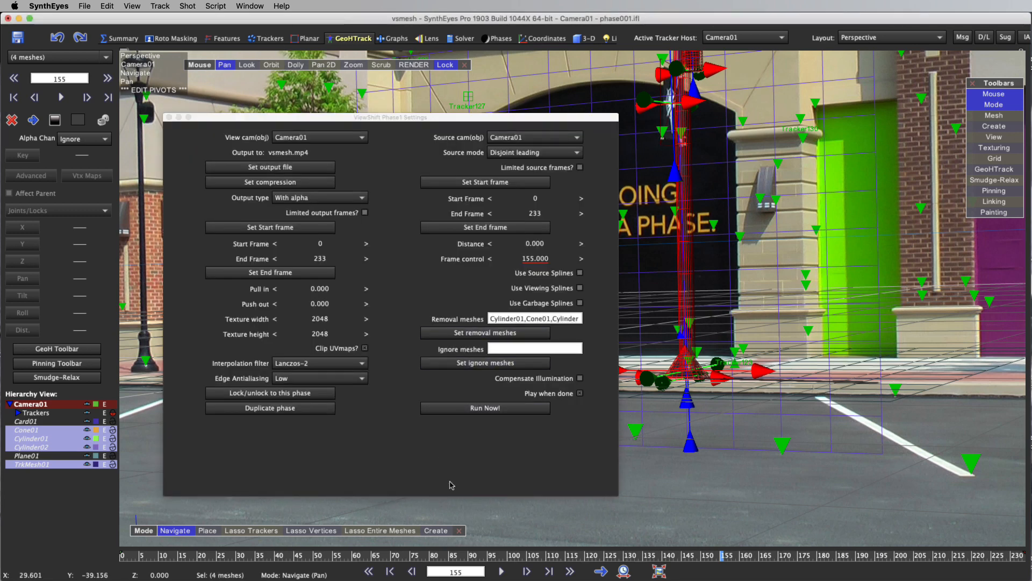
Scrub the shot to frame 156, deselect Cone01 and reset the removal meshes to Cylinder01, Cylinder02 and TrkMesh01.
left_click_drag(373, 555, 727, 559)
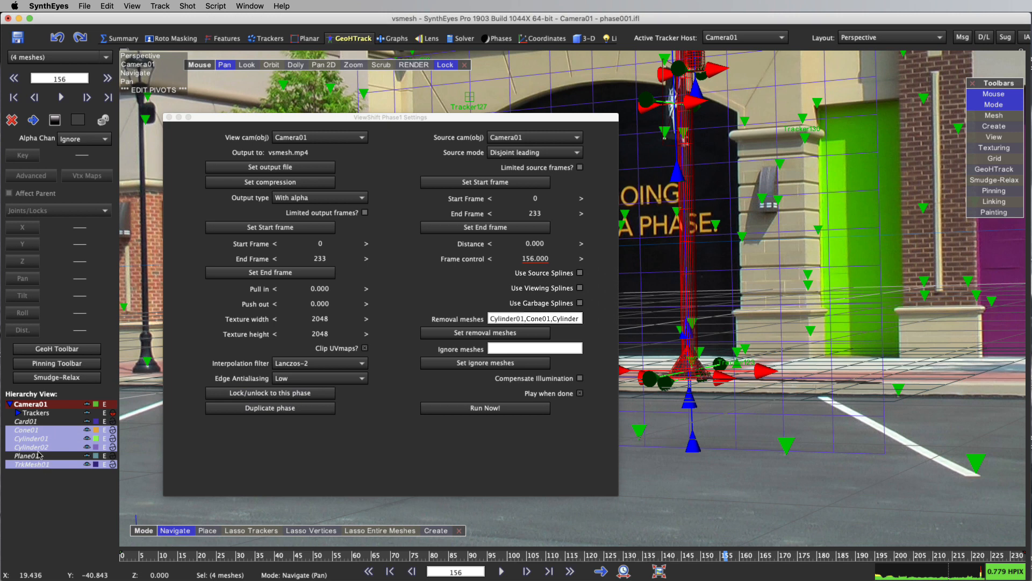
left_click(35, 430, "super")
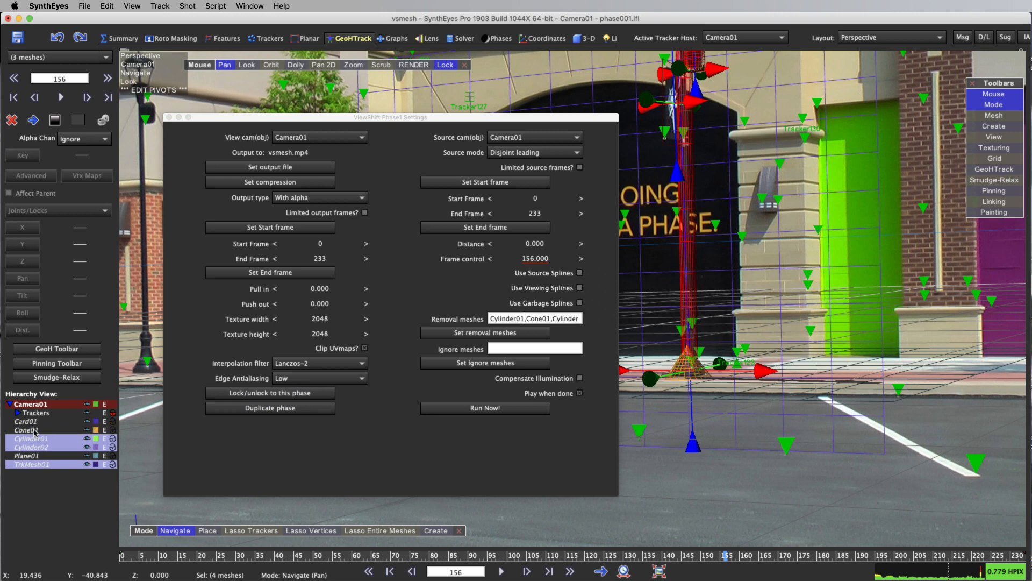
left_click(438, 336)
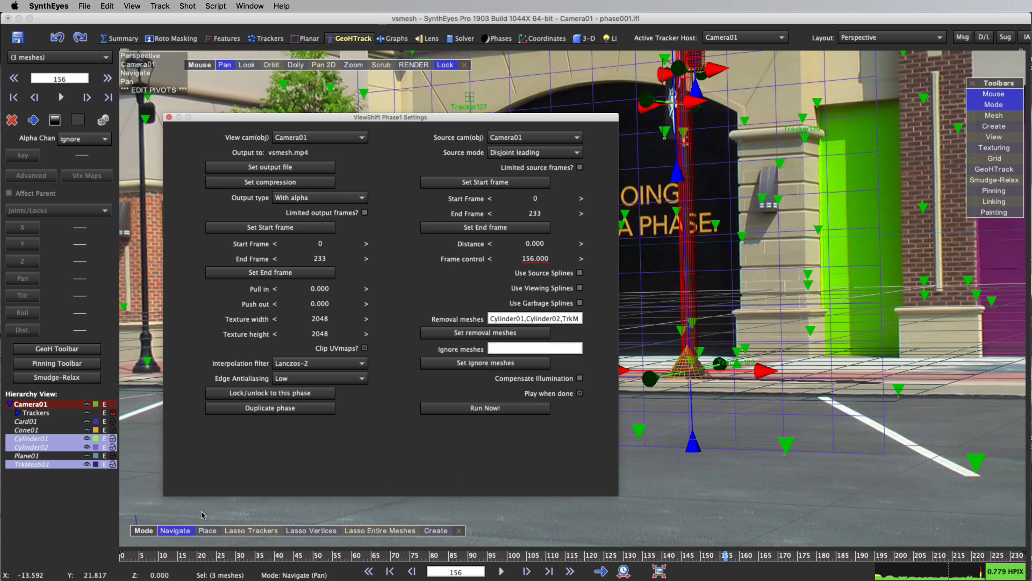
Hide Cone01 and run the ViewShift phase from frame 0 of the shot.
left_click(87, 431)
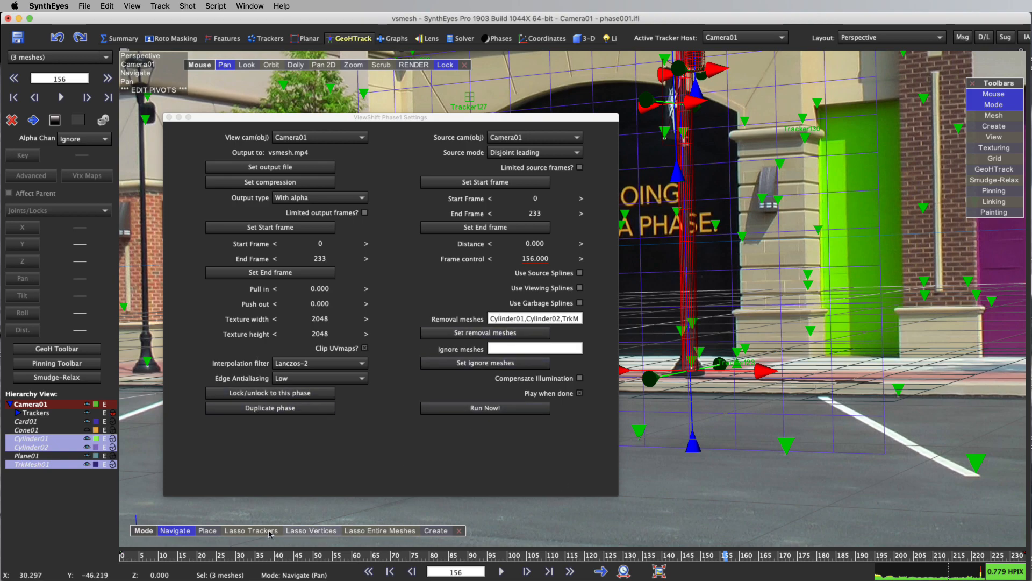
left_click_drag(148, 558, 4, 565)
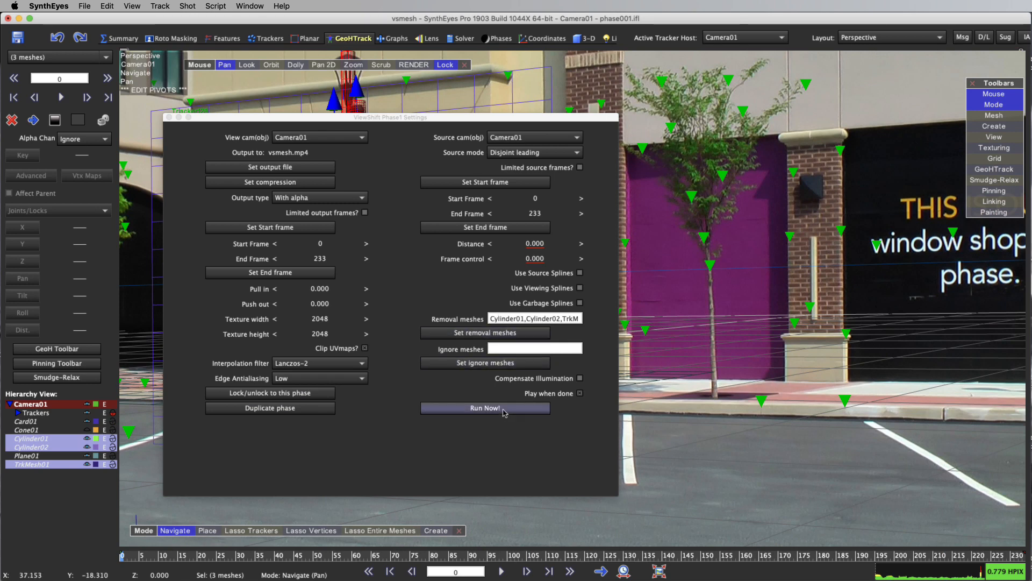
left_click(485, 408)
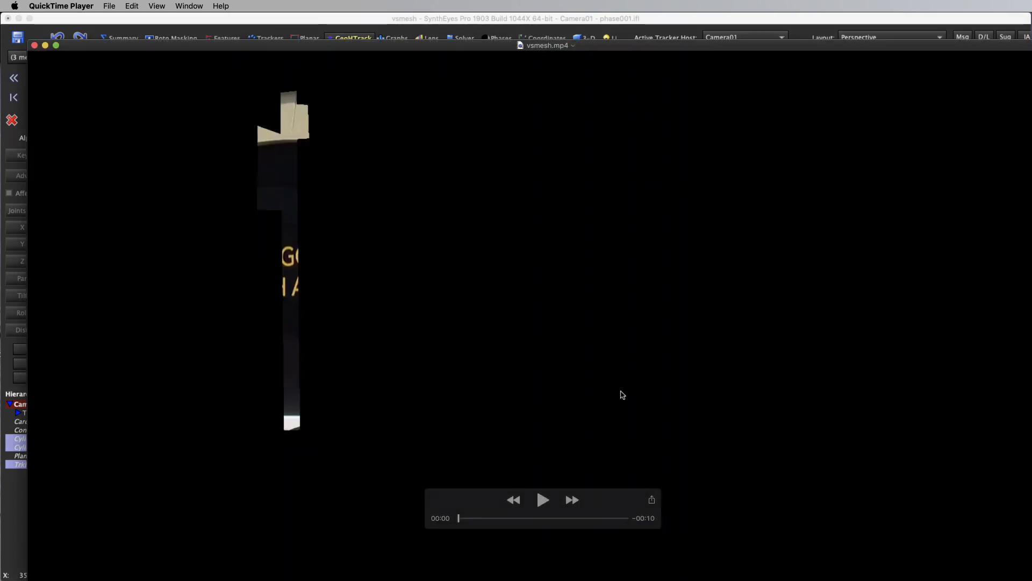
Check the opening frame of the rendered vsmesh.mp4 in QuickTime Player, close it and return to SynthEyes.
left_click_drag(464, 519, 418, 535)
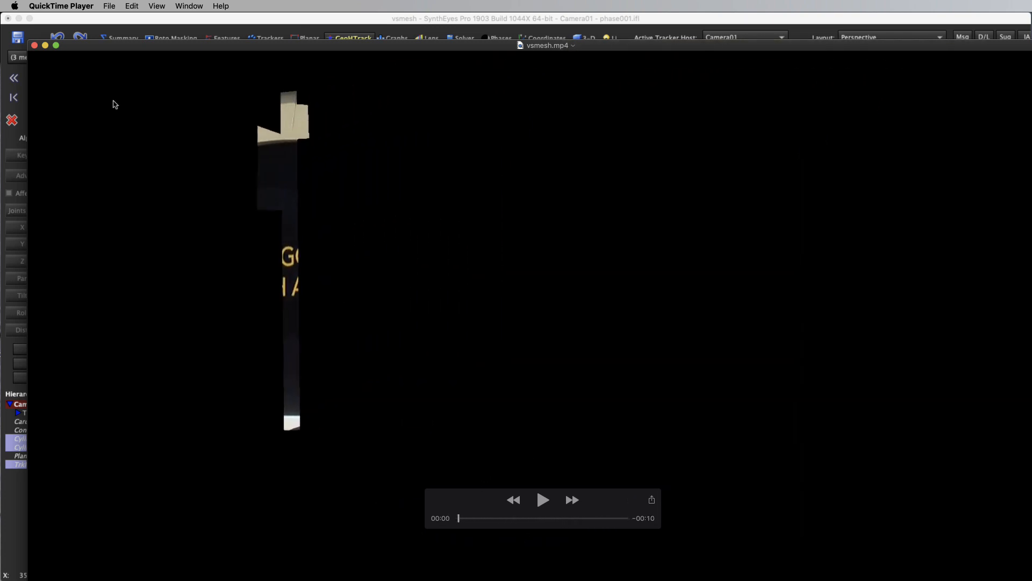
left_click(34, 45)
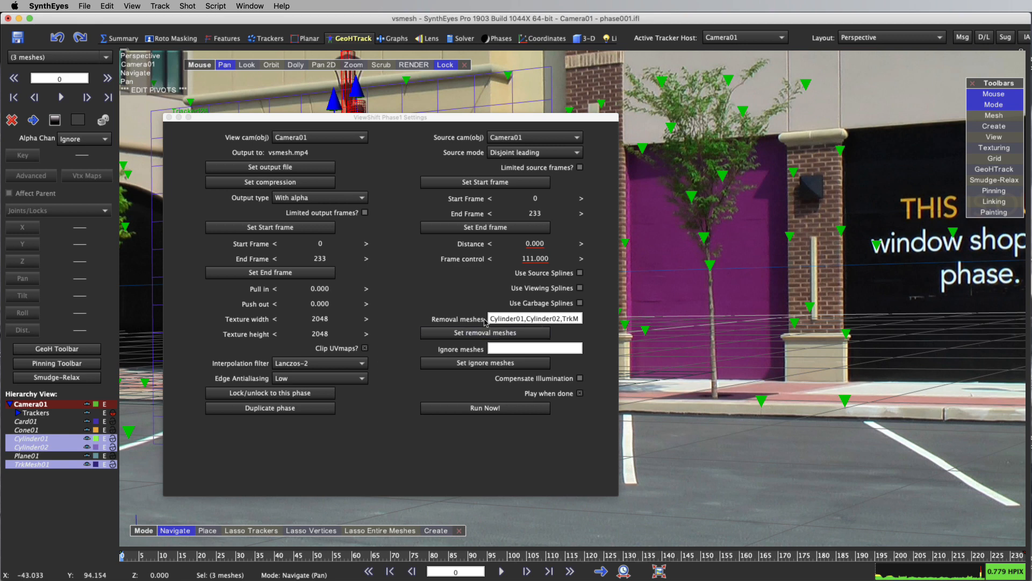
Set the removal meshes to Cone01, Cylinder01, Cylinder02 and TrkMesh01, moving the ViewShift settings window clear of the lamp post.
left_click_drag(329, 118, 624, 131)
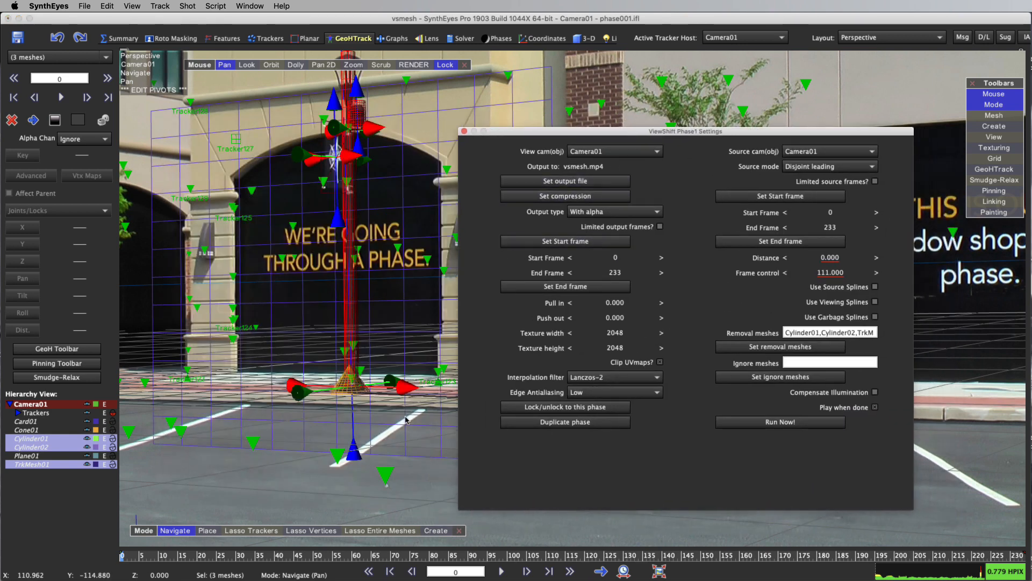
left_click(345, 395)
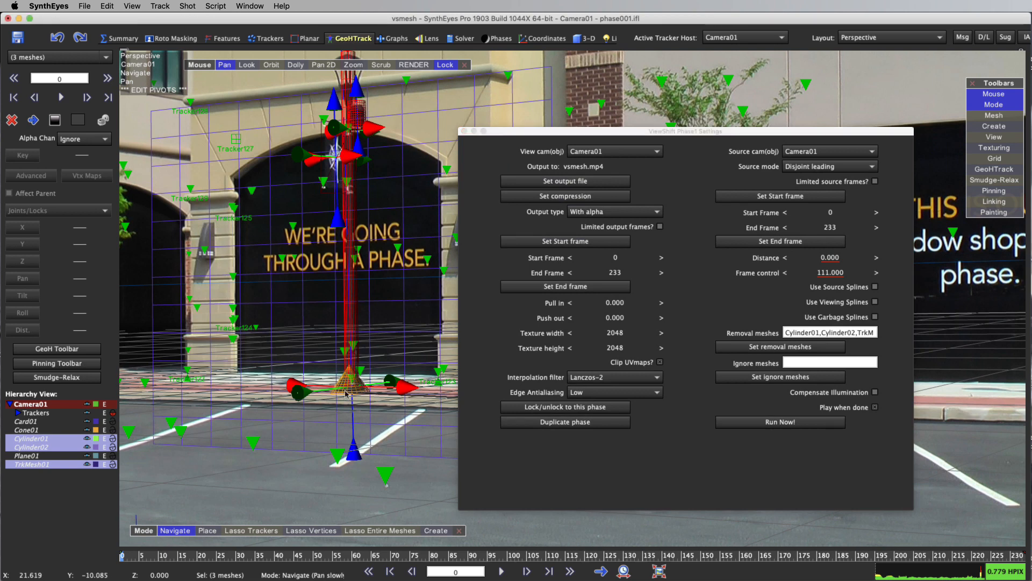
left_click(345, 396)
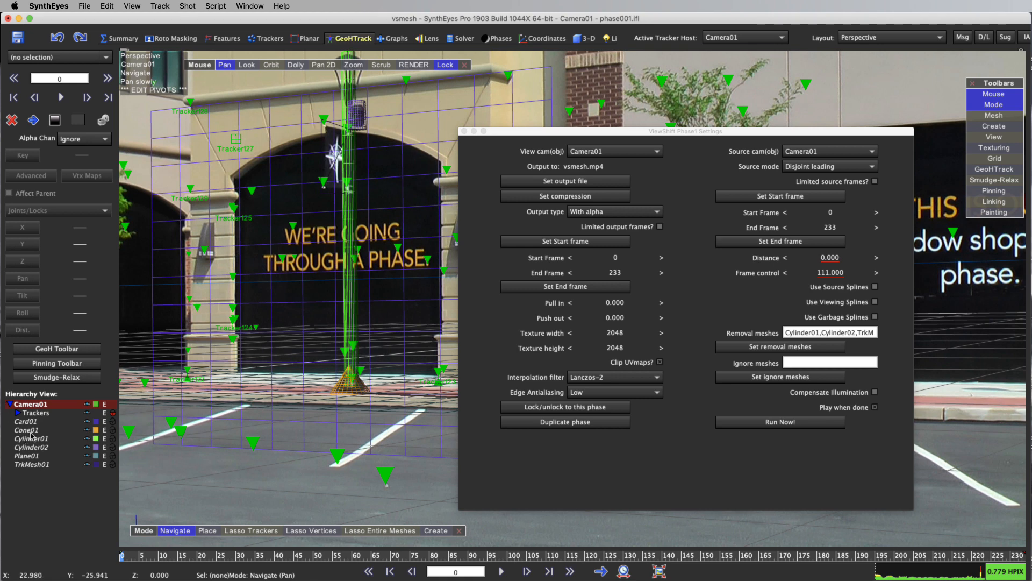
left_click(31, 432)
left_click(33, 448, "shift")
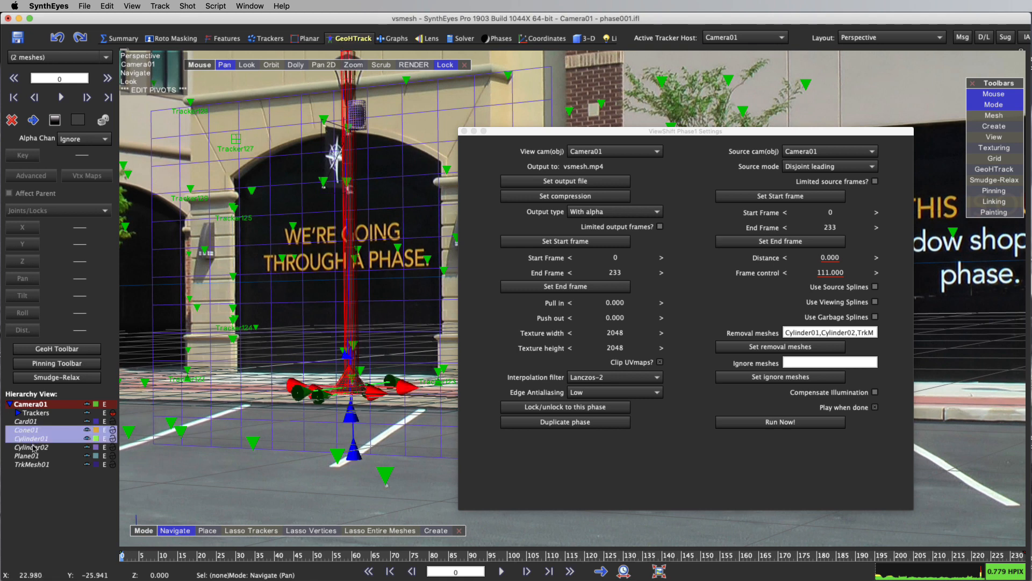
left_click(32, 464, "ctrl")
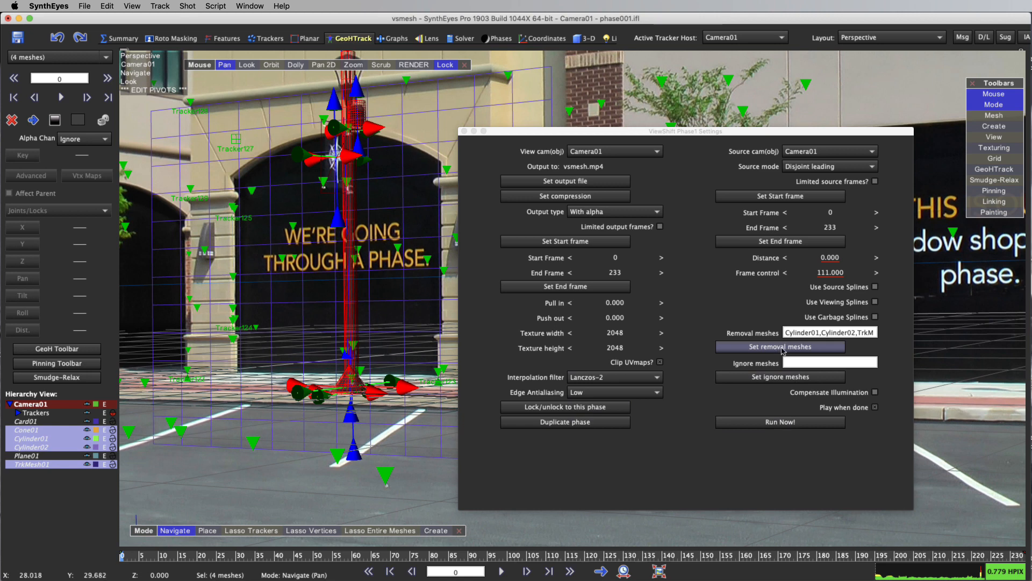
left_click(783, 347)
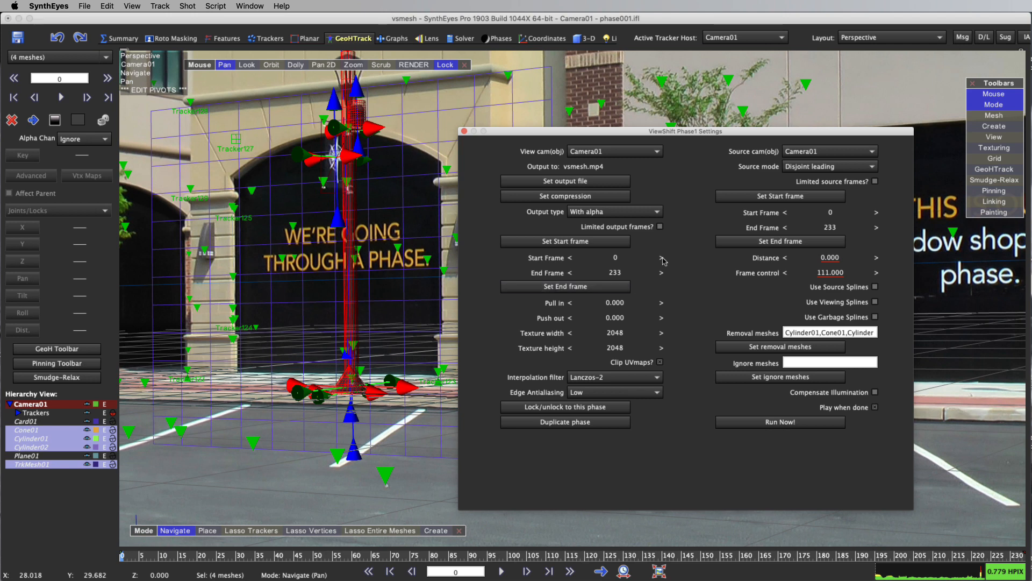
Set the ViewShift source mode to Absolute and run the phase.
left_click(811, 170)
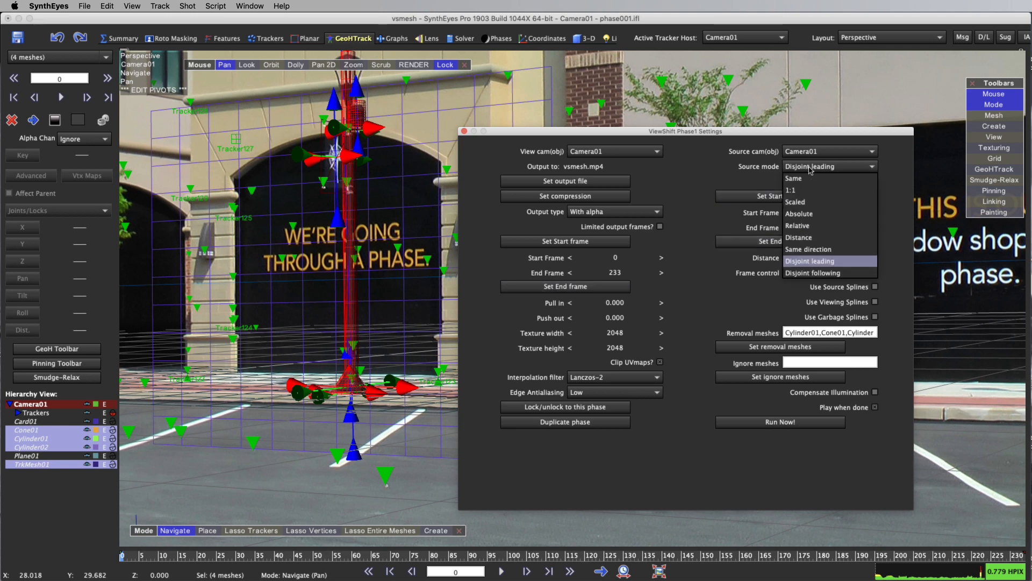
left_click(810, 214)
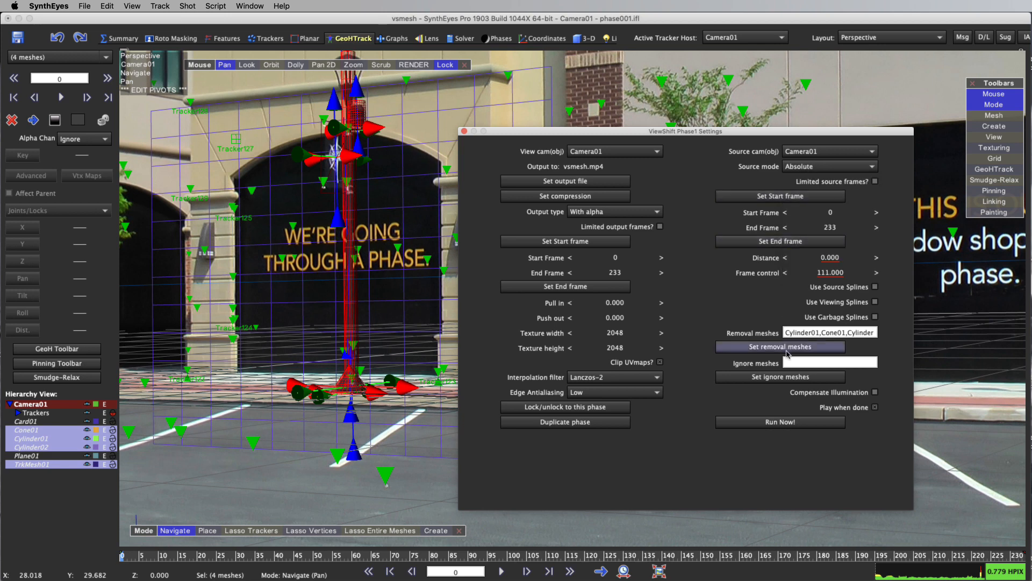
left_click(790, 424)
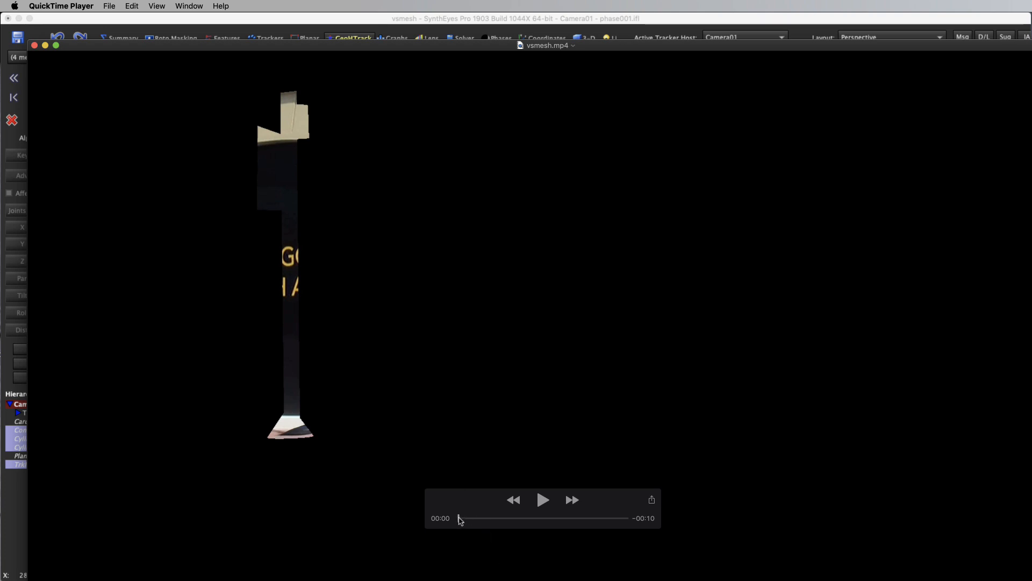
Review the patched post area in vsmesh.mp4 up to about two seconds, close it and return to SynthEyes.
left_click_drag(461, 519, 491, 519)
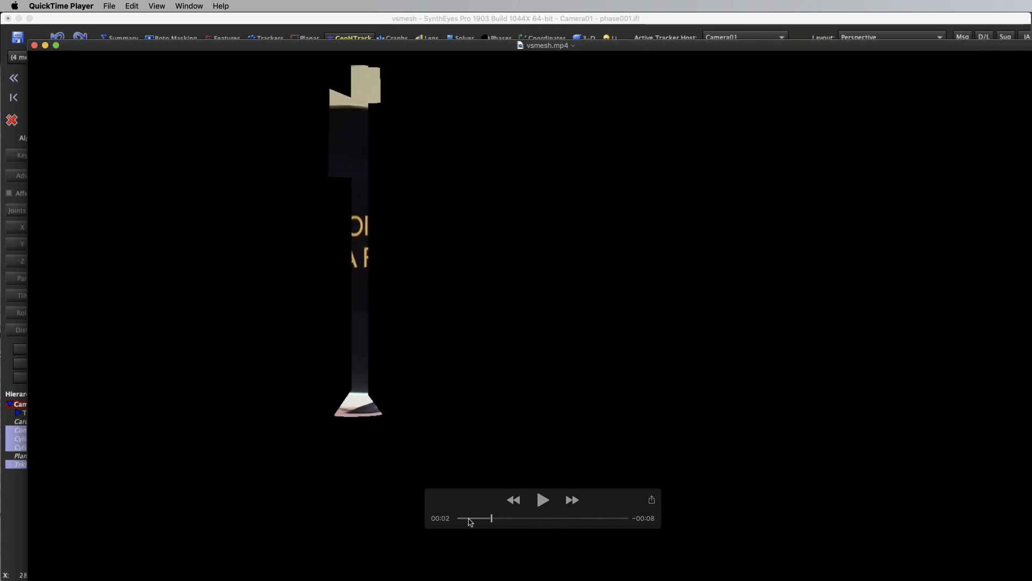
mouse_move(473, 522)
left_mouse_down()
mouse_move(458, 519)
mouse_move(630, 530)
mouse_move(487, 519)
left_mouse_up()
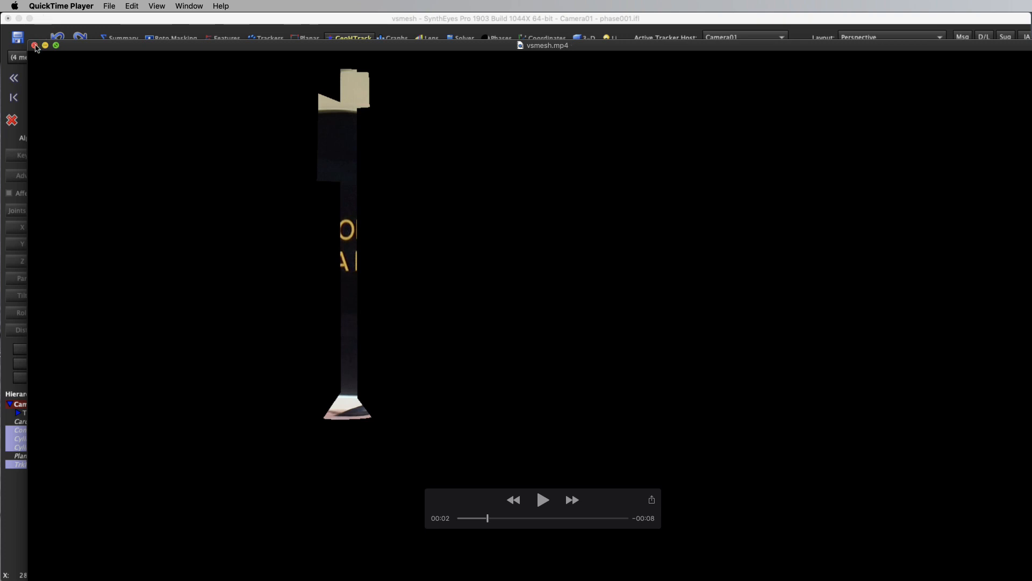
left_click(35, 45)
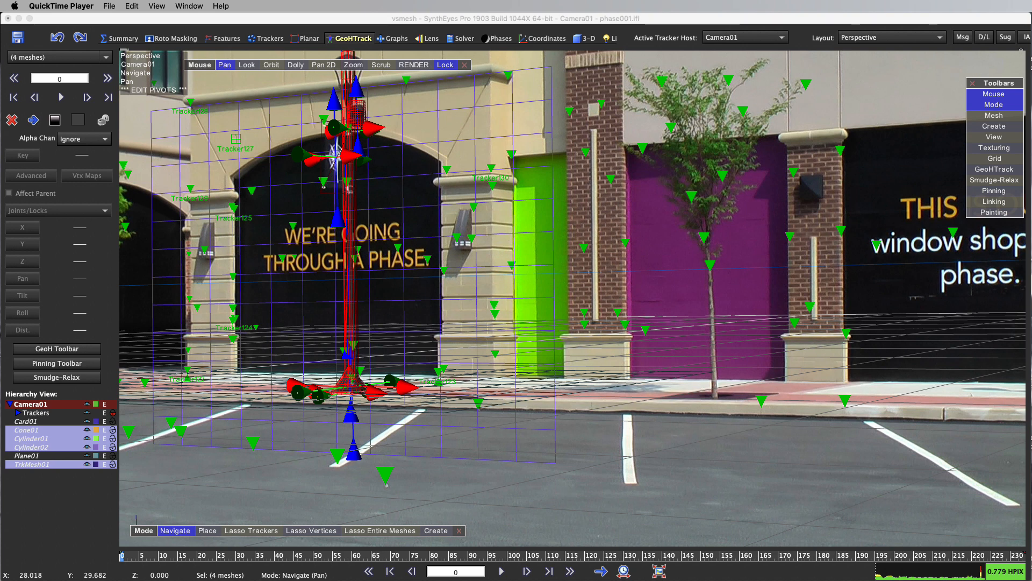
key("super+Tab")
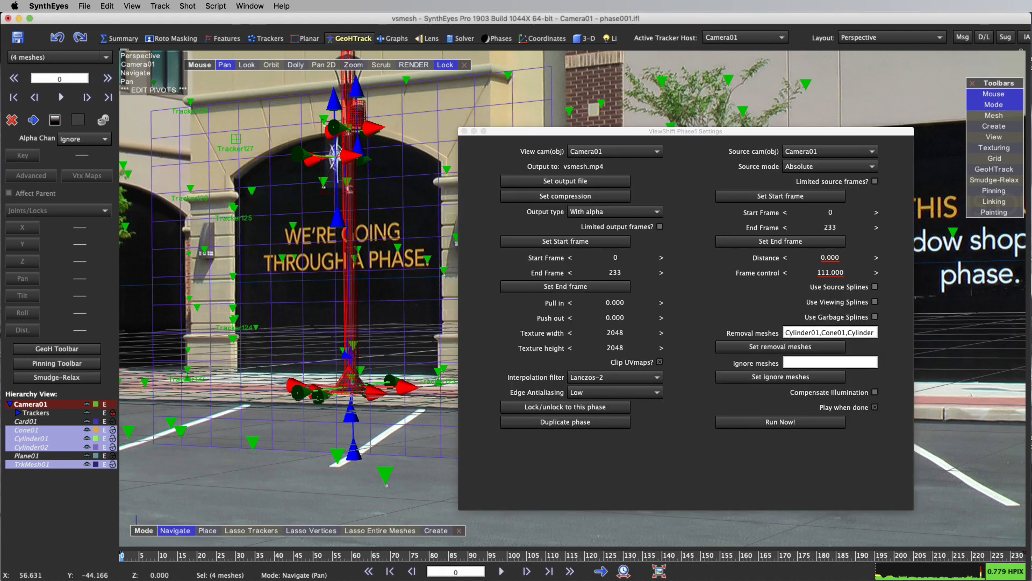
Set the ViewShift output type to Over background and run the phase.
left_click(600, 213)
left_click(600, 222)
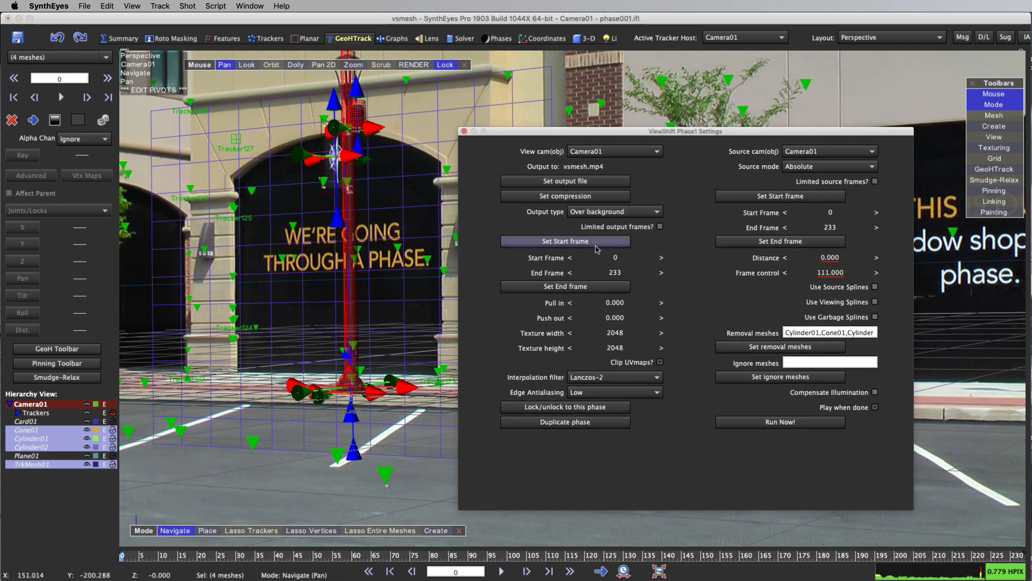
left_click(765, 423)
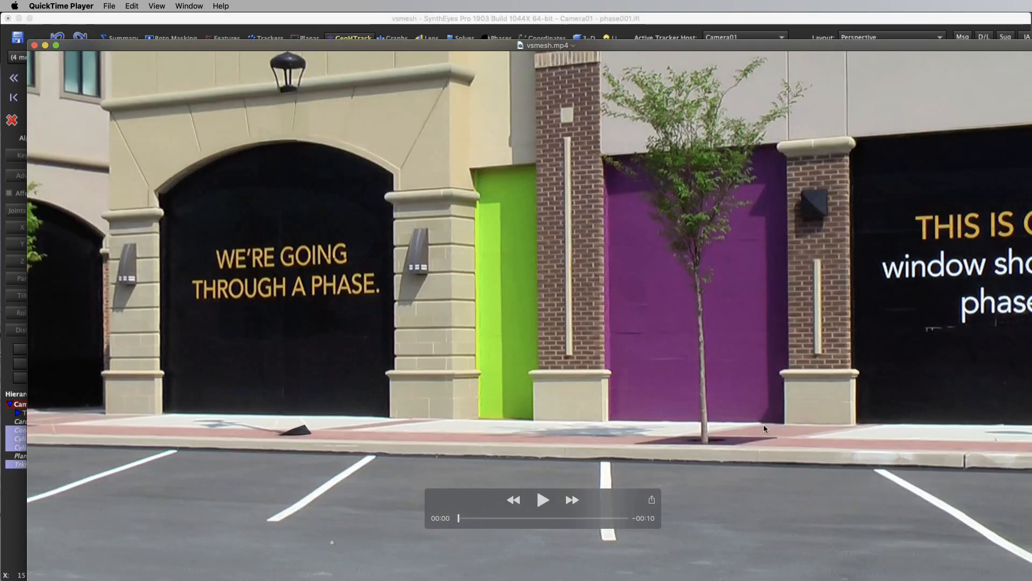
Review the composited vsmesh.mp4 up to about six seconds, examining the lamp top, arch and post base, then close it and the ViewShift settings.
left_click_drag(464, 55, 445, 2)
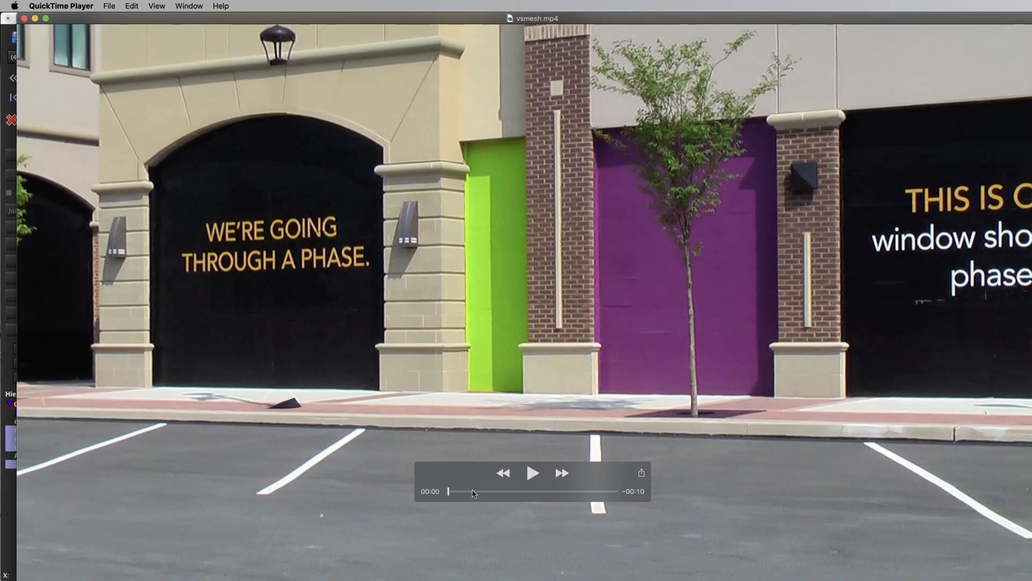
left_click_drag(449, 491, 511, 497)
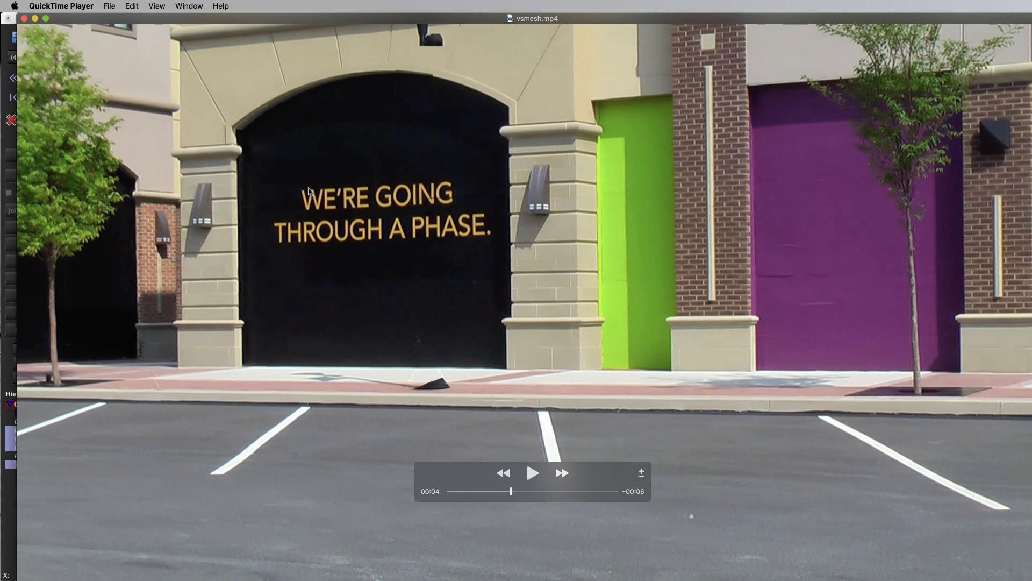
left_click_drag(333, 19, 334, 219)
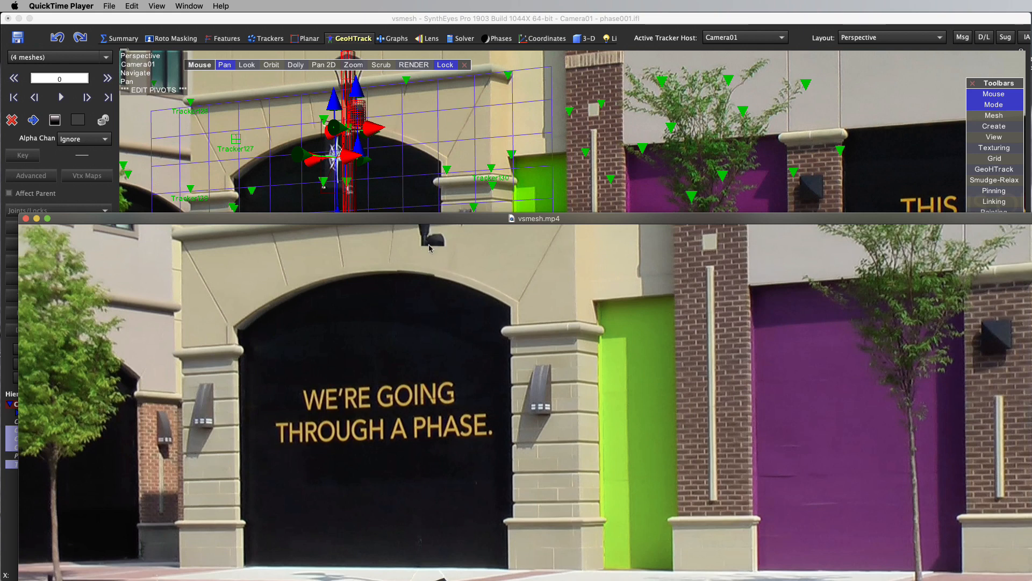
double_click(449, 219)
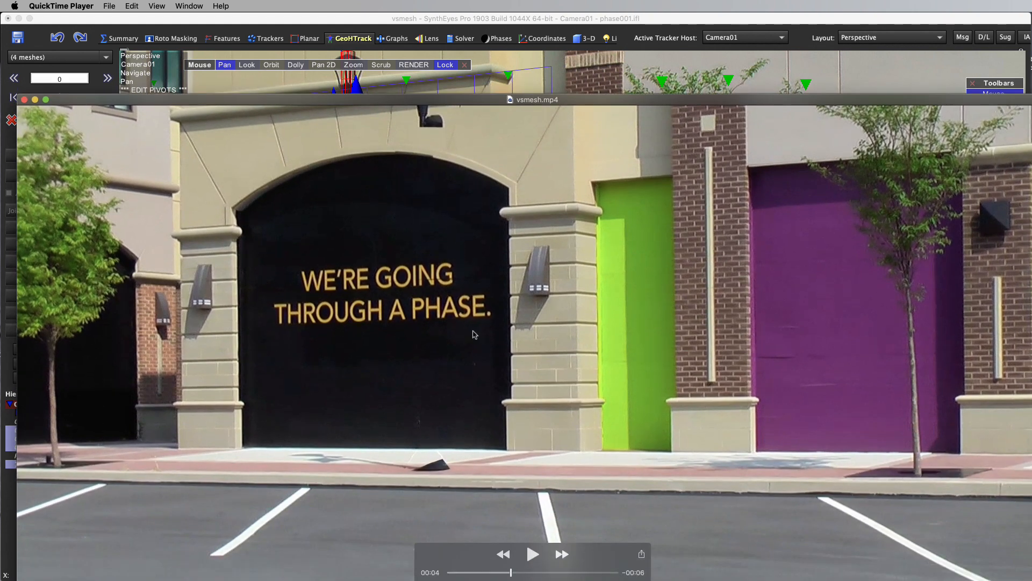
left_click_drag(510, 573, 457, 576)
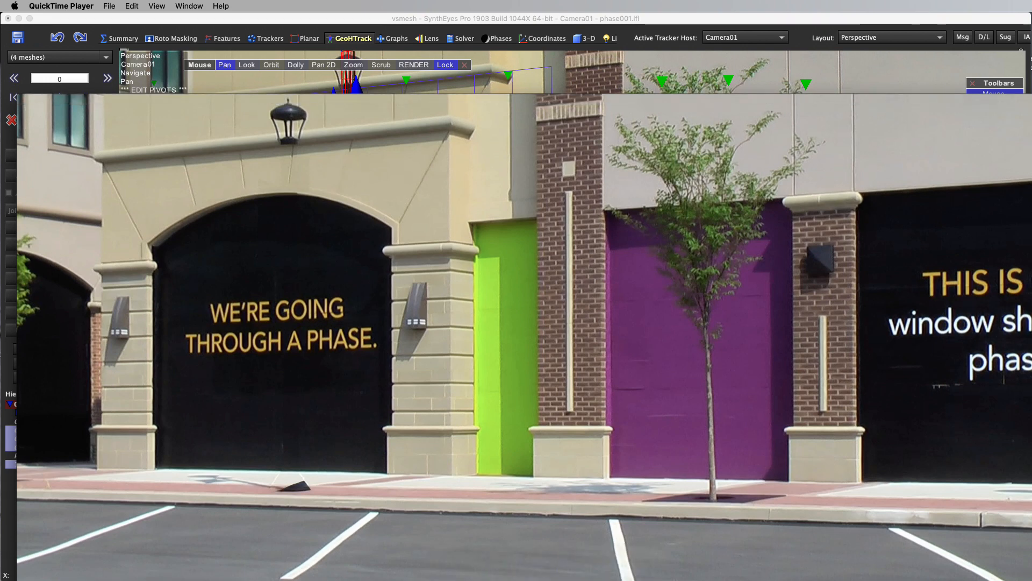
mouse_move(667, 528)
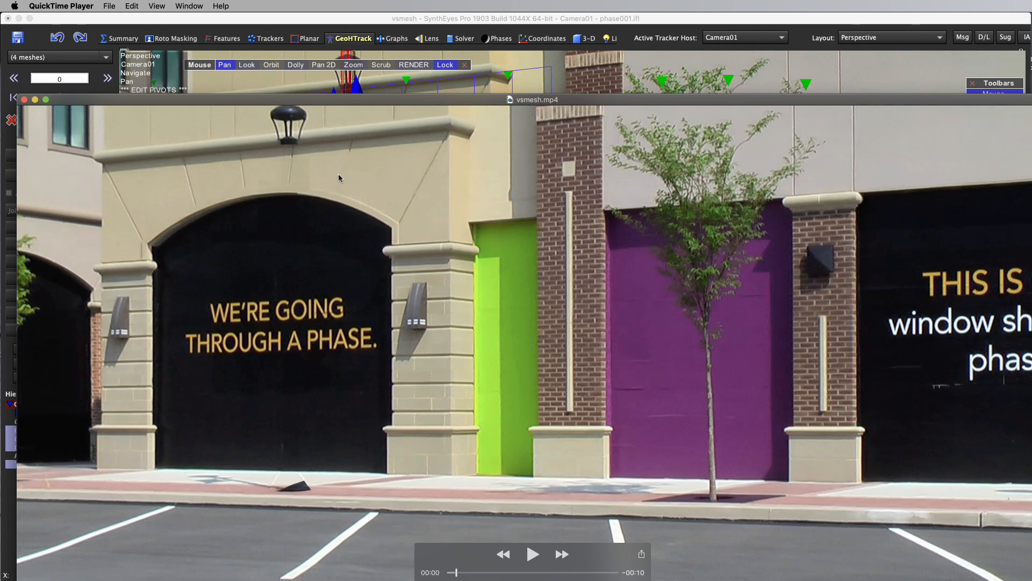
left_click_drag(531, 572, 507, 573)
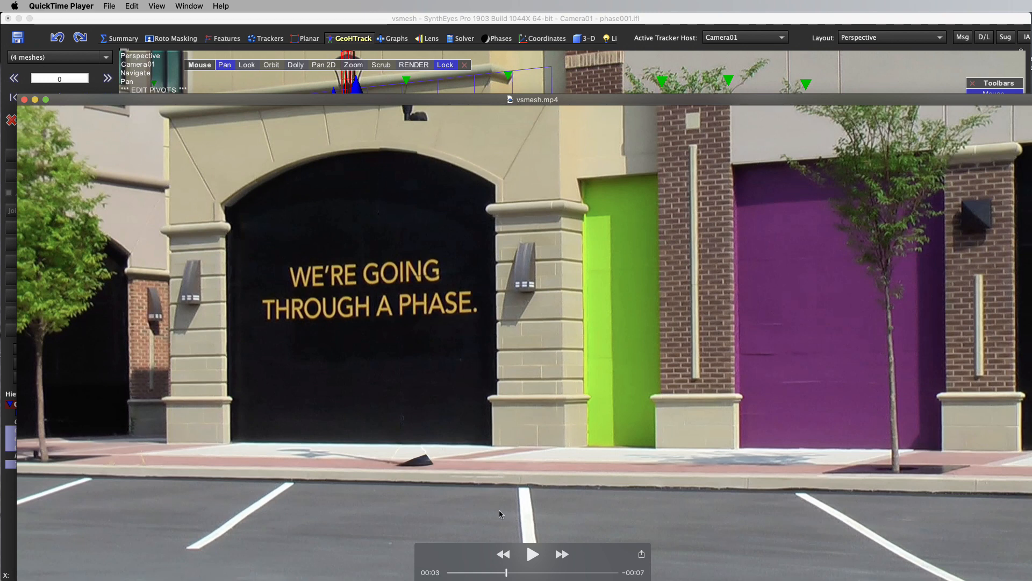
left_click_drag(506, 574, 540, 574)
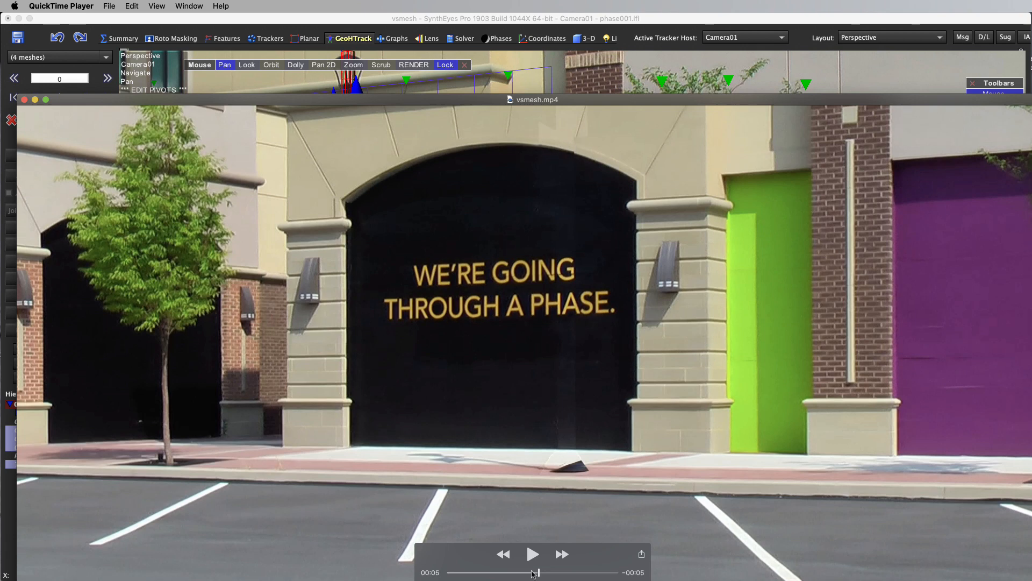
mouse_move(539, 575)
left_mouse_down()
mouse_move(559, 574)
mouse_move(529, 576)
mouse_move(601, 574)
mouse_move(471, 574)
mouse_move(546, 573)
left_mouse_up()
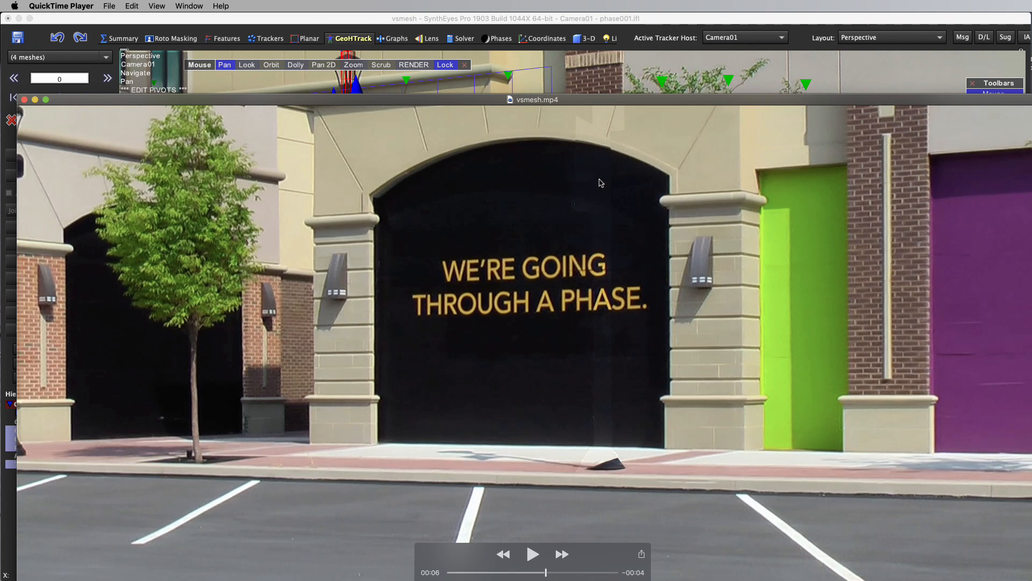
left_click(24, 100)
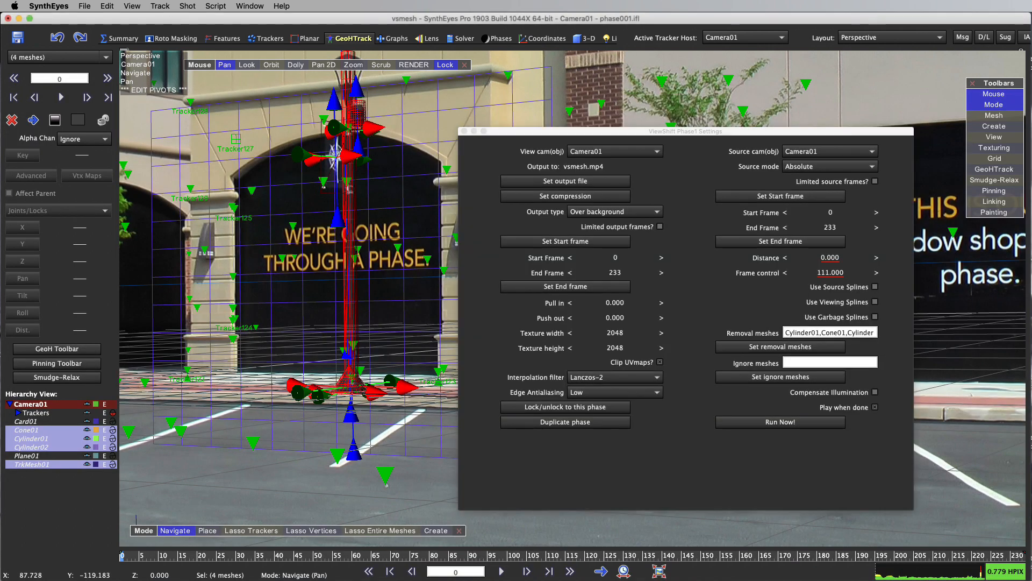
left_click(464, 131)
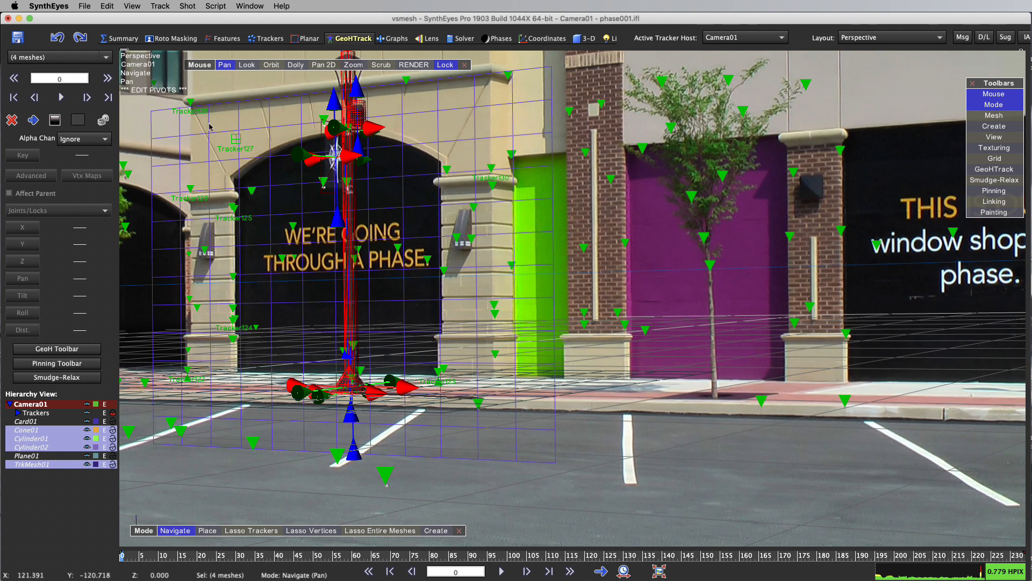
Align the perspective grid to the plane through Tracker128, Tracker129 and Tracker130 on the upper wall.
left_click(190, 102)
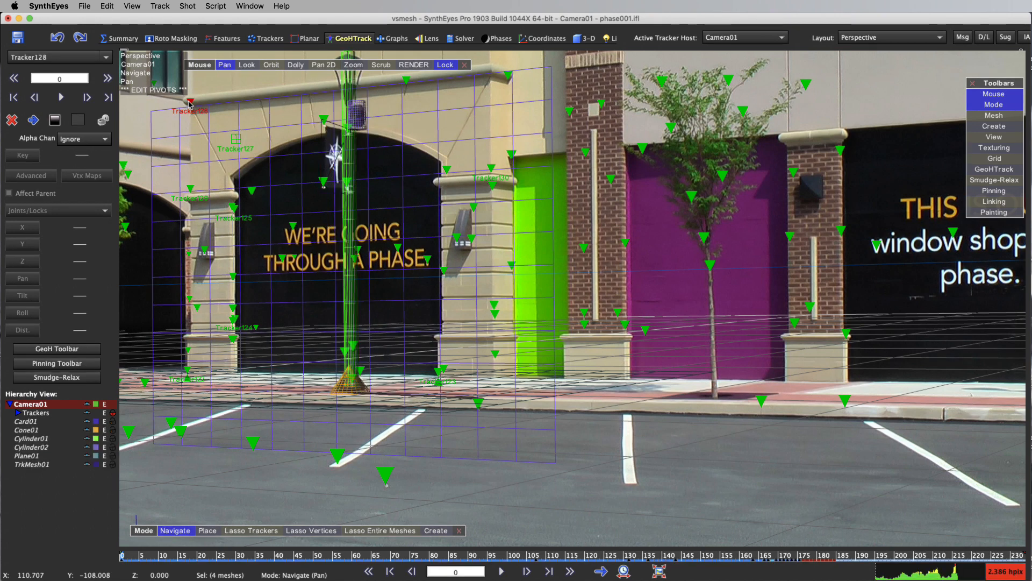
left_click(191, 190, "shift")
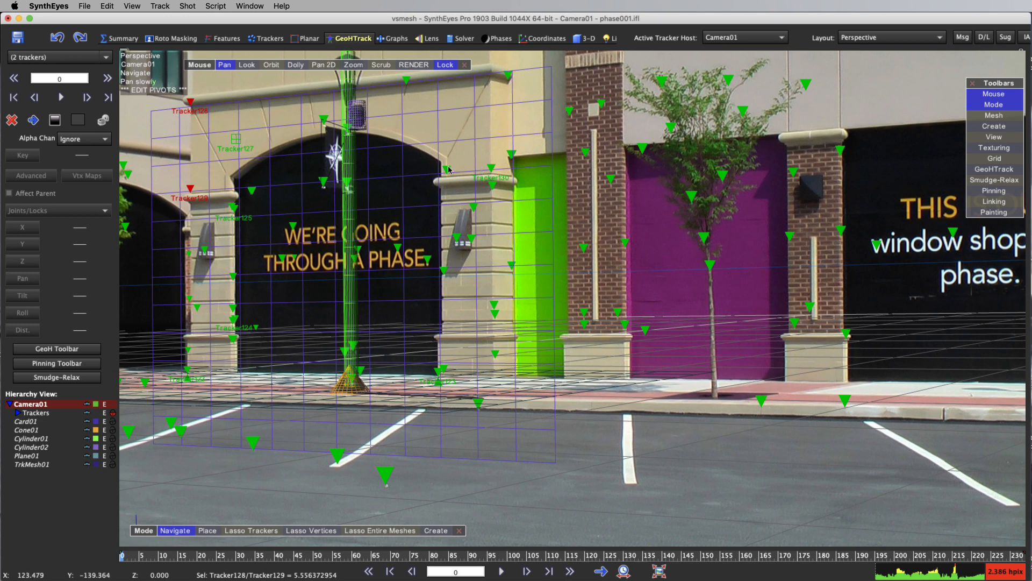
left_click(491, 168, "shift")
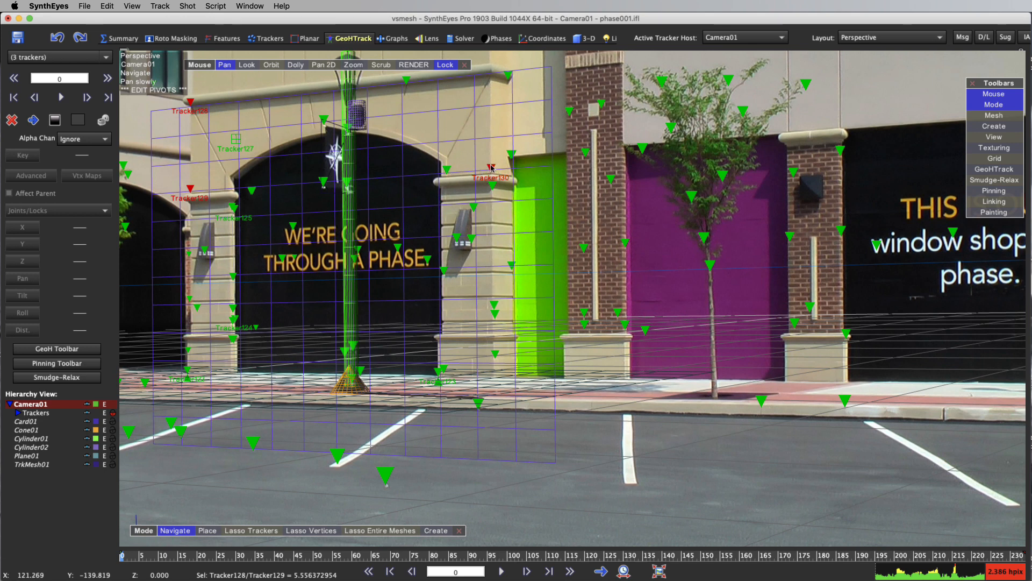
right_click(463, 153)
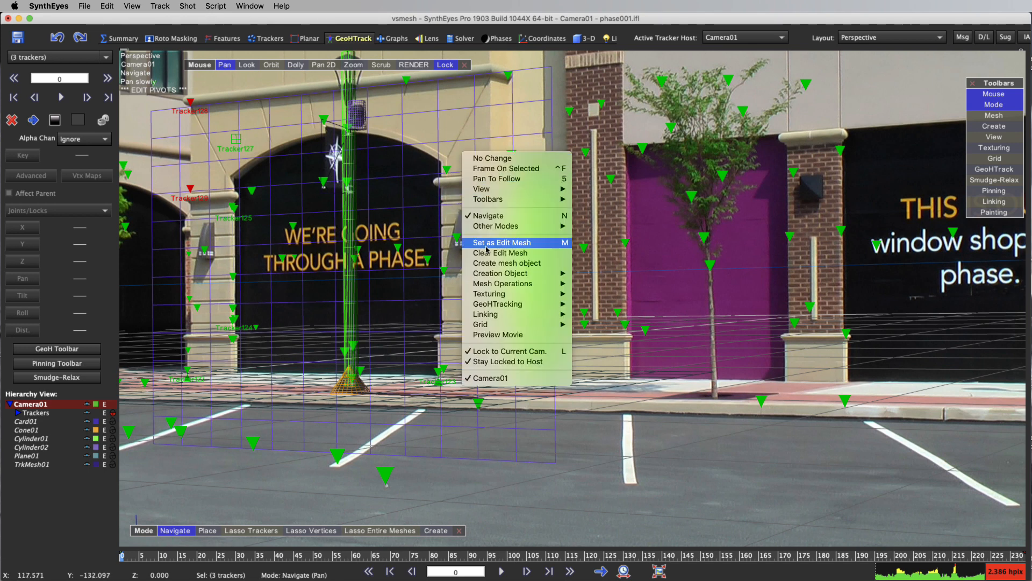
mouse_move(530, 315)
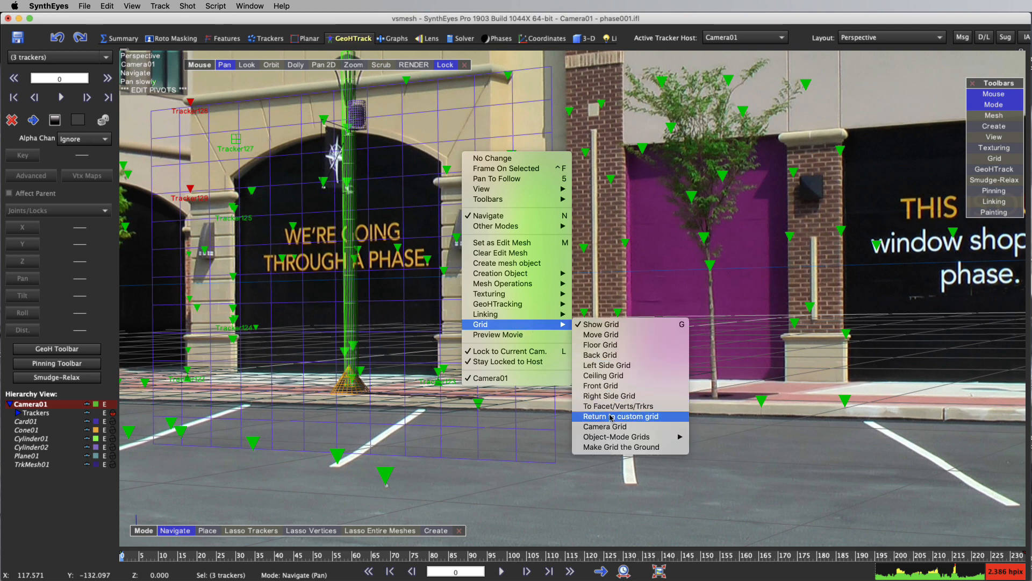
left_click(608, 407)
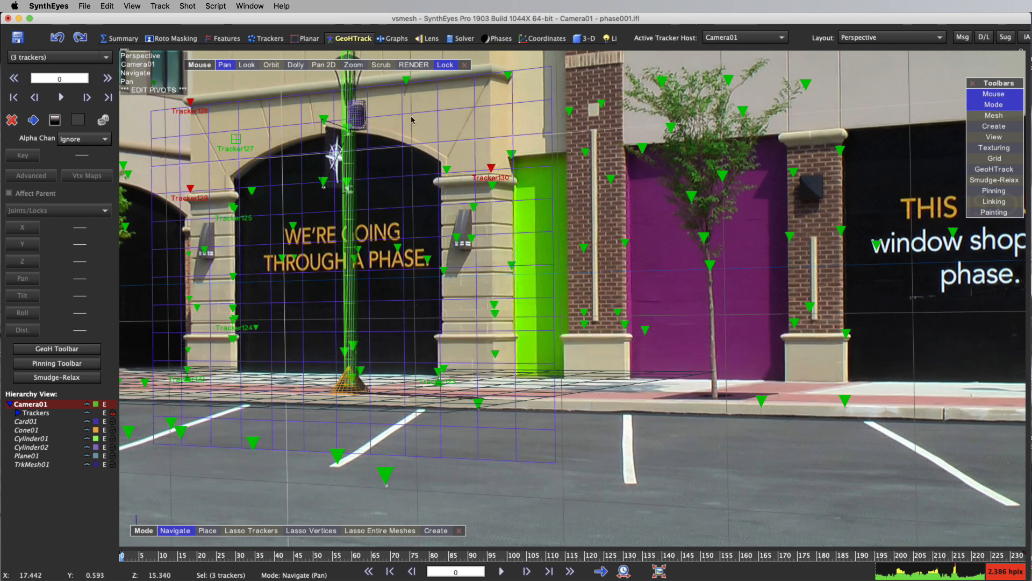
Create a plane mesh on the aligned grid, covering the upper wall around the arch top behind the lamp post.
right_click(250, 178)
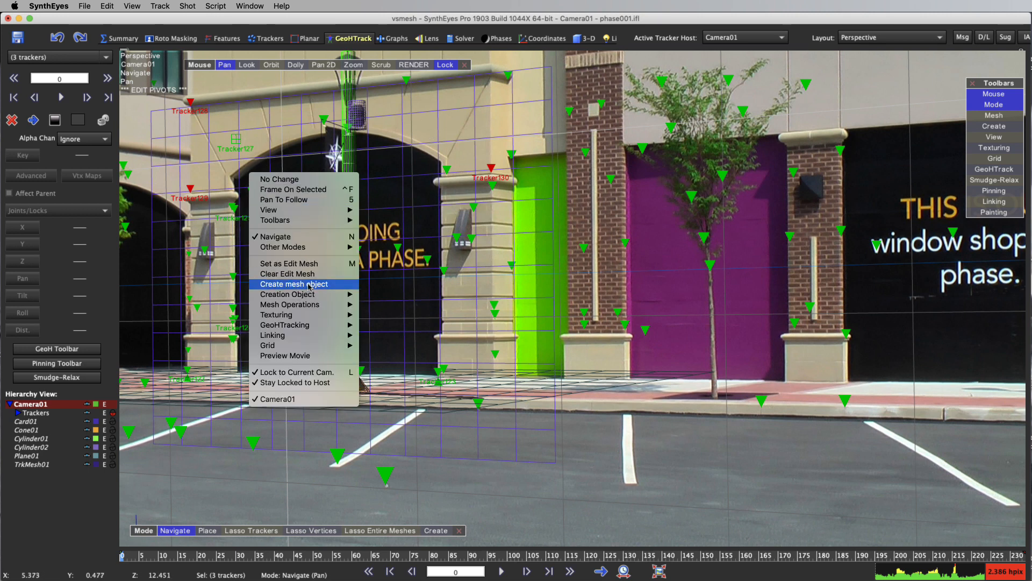
mouse_move(313, 295)
left_click(385, 304)
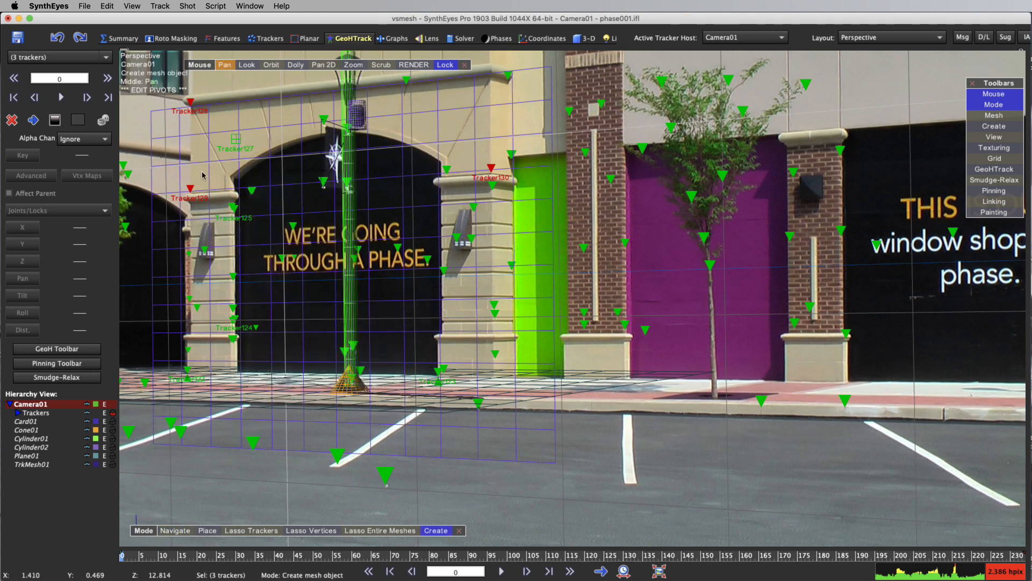
left_click_drag(198, 186, 499, 52)
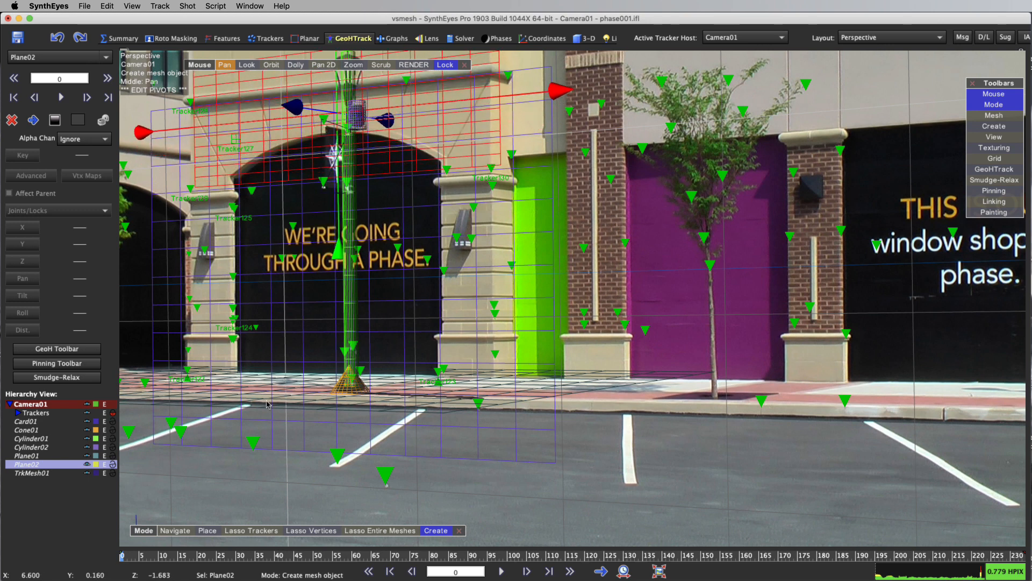
right_click(525, 217)
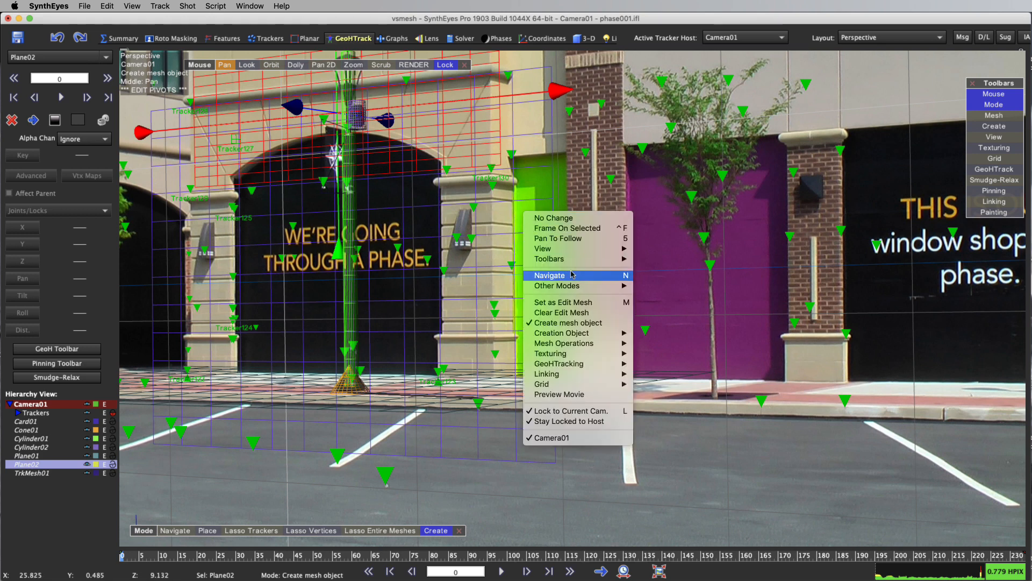
mouse_move(613, 384)
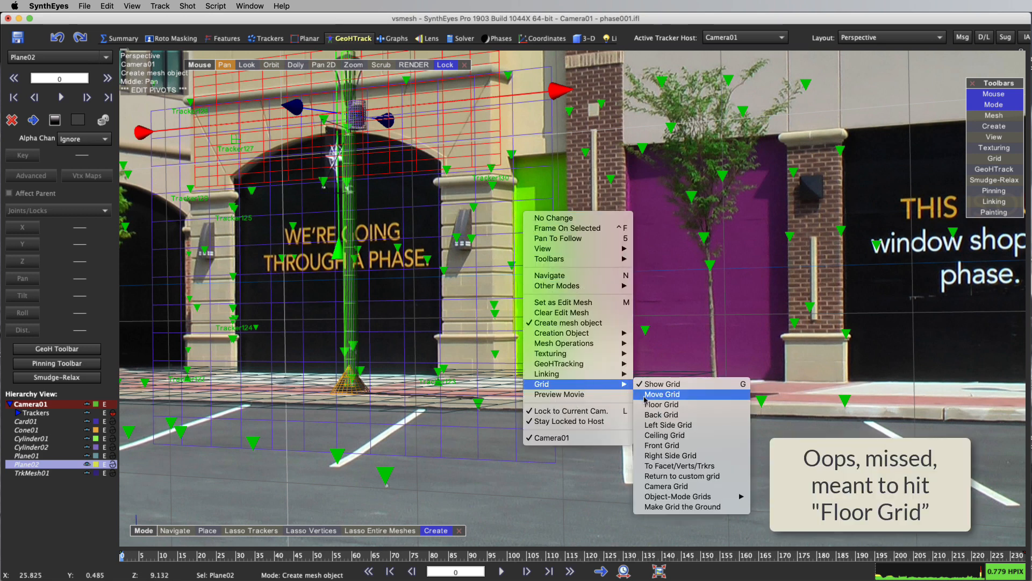
left_click(662, 394)
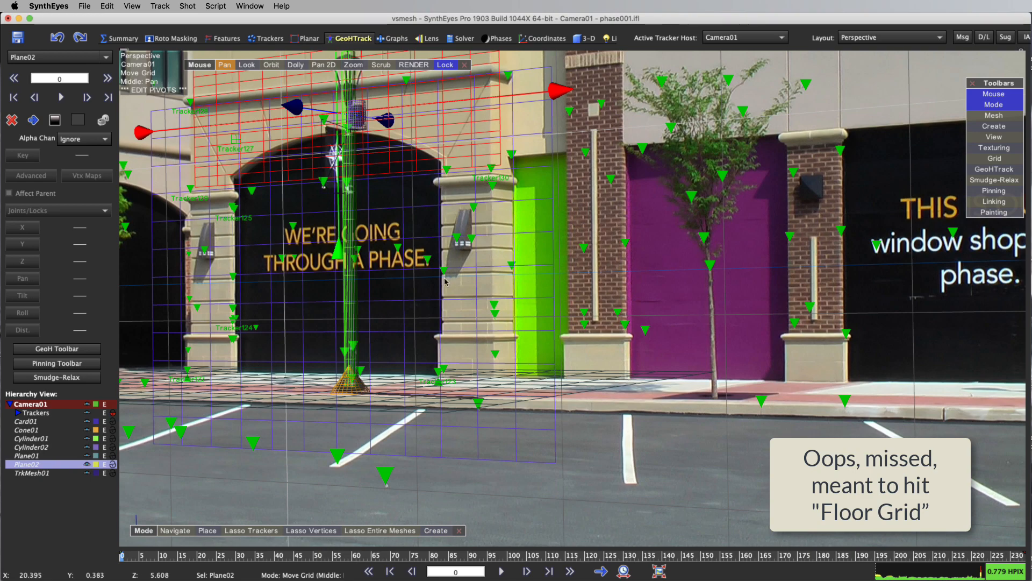
Examine the new plane's depth against the wall mesh from orbited views in wireframe and solid shading, and relock the view to the camera.
left_click(271, 65)
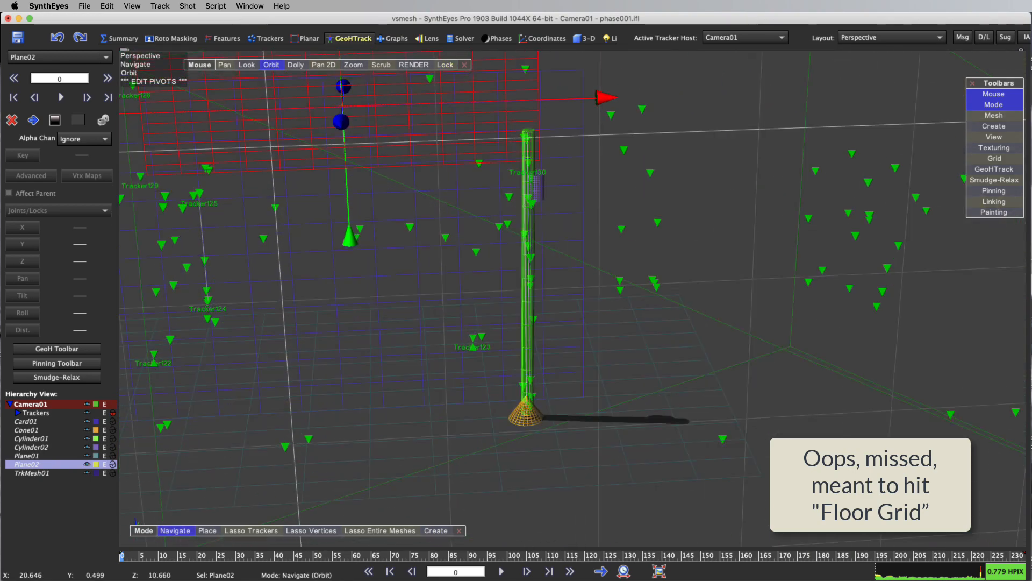
mouse_move(484, 322)
left_mouse_down()
mouse_move(557, 330)
mouse_move(460, 304)
mouse_move(473, 314)
left_mouse_up()
left_click(271, 64)
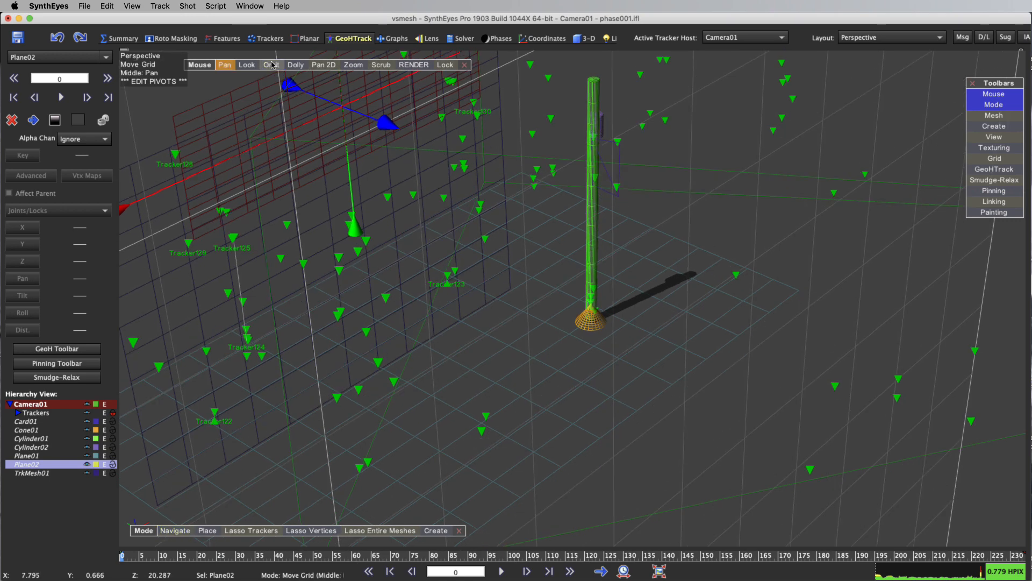
key("m")
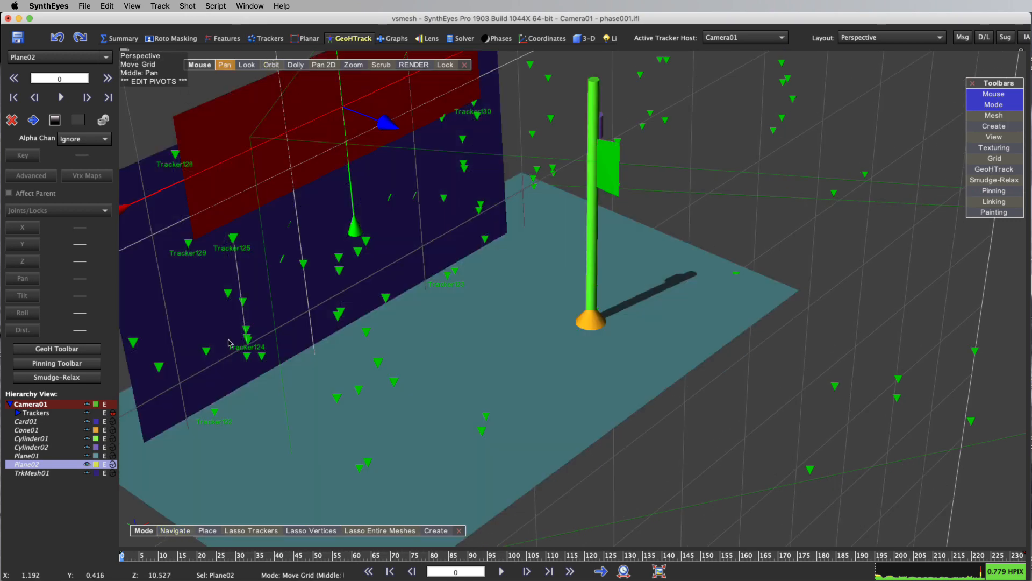
left_click_drag(271, 65, 258, 102)
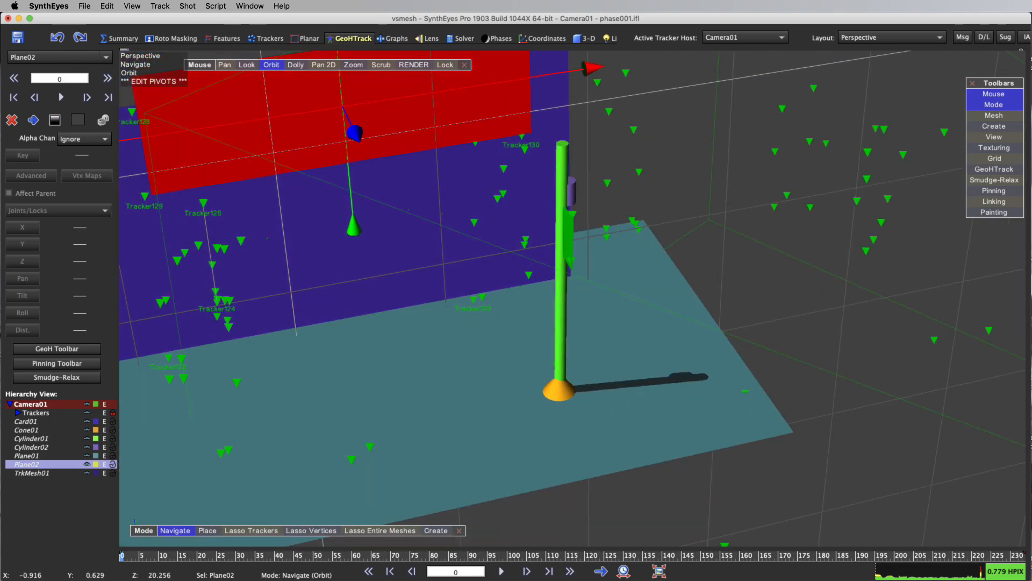
left_click(445, 65)
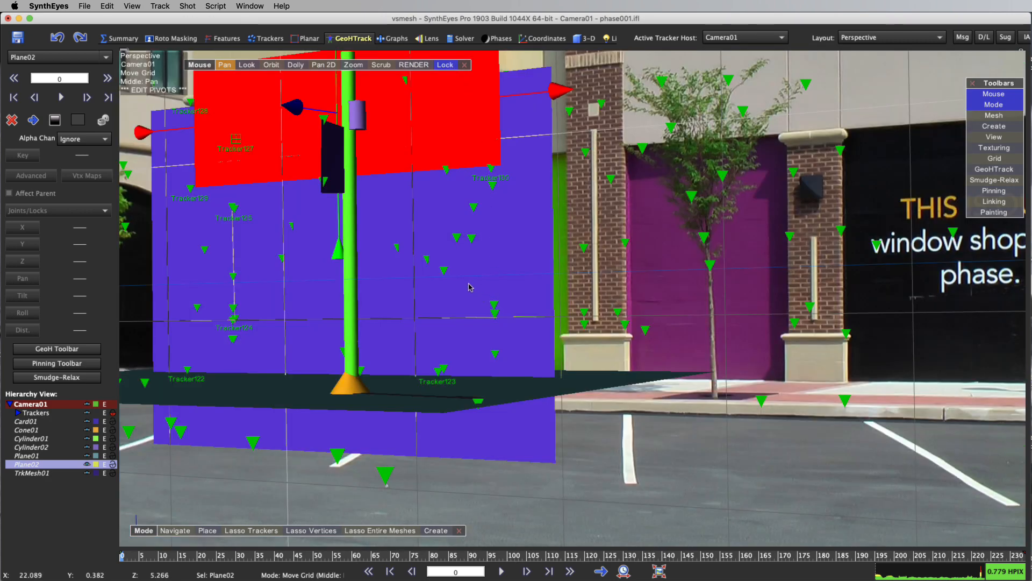
key("m")
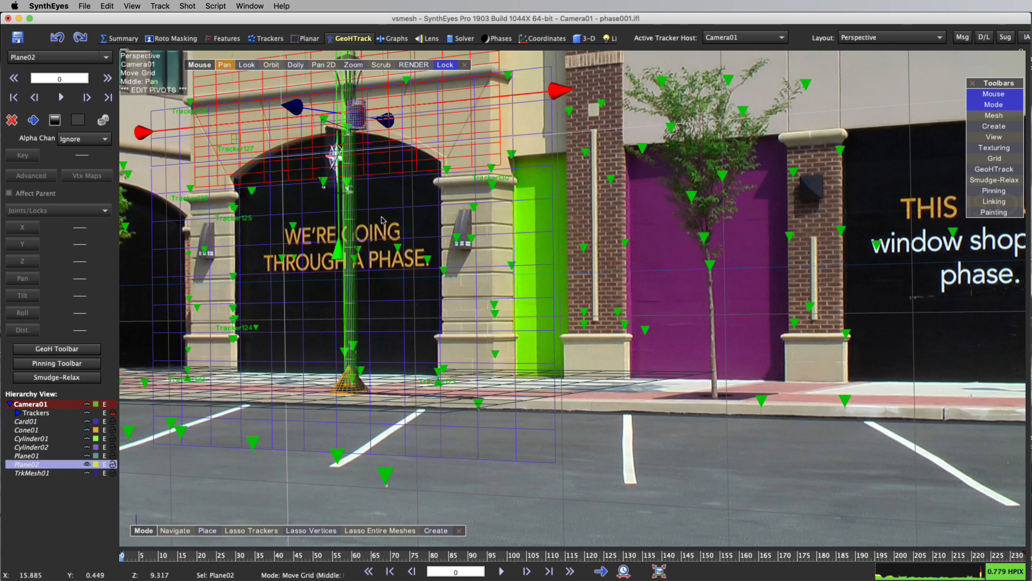
Reopen the ViewShift settings and run the phase again with the added upper-wall plane.
left_click(183, 10)
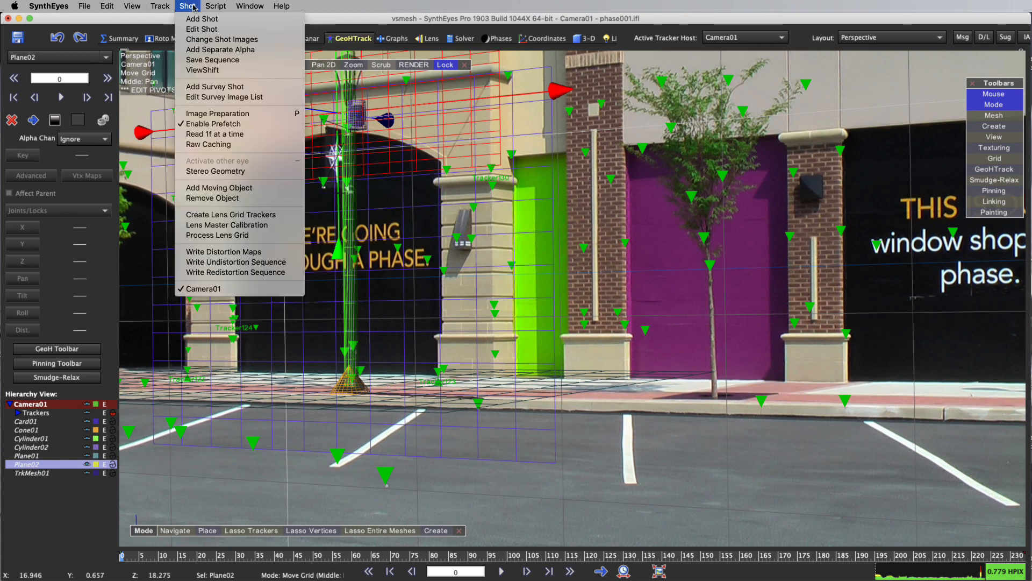
left_click(214, 70)
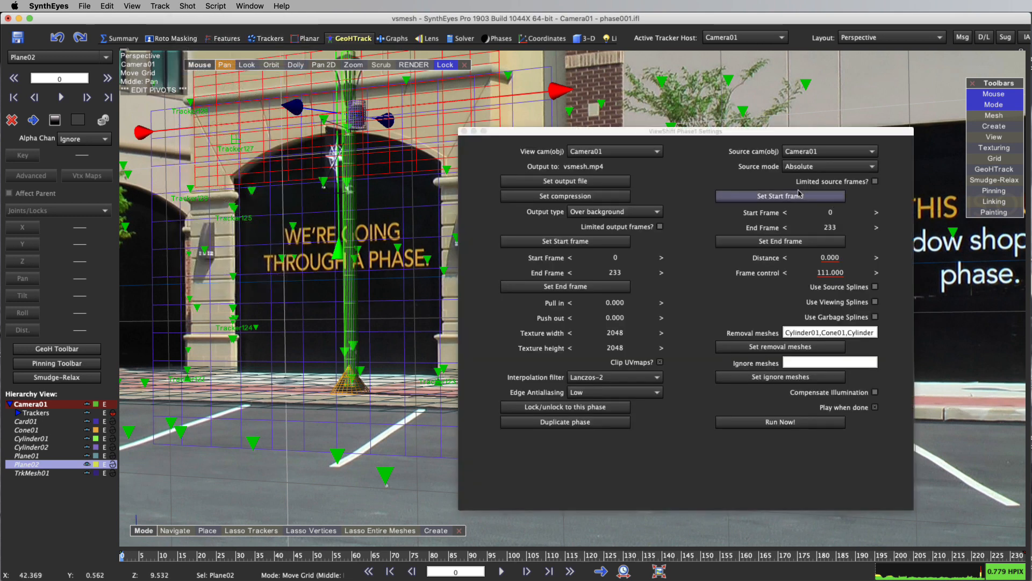
left_click(793, 423)
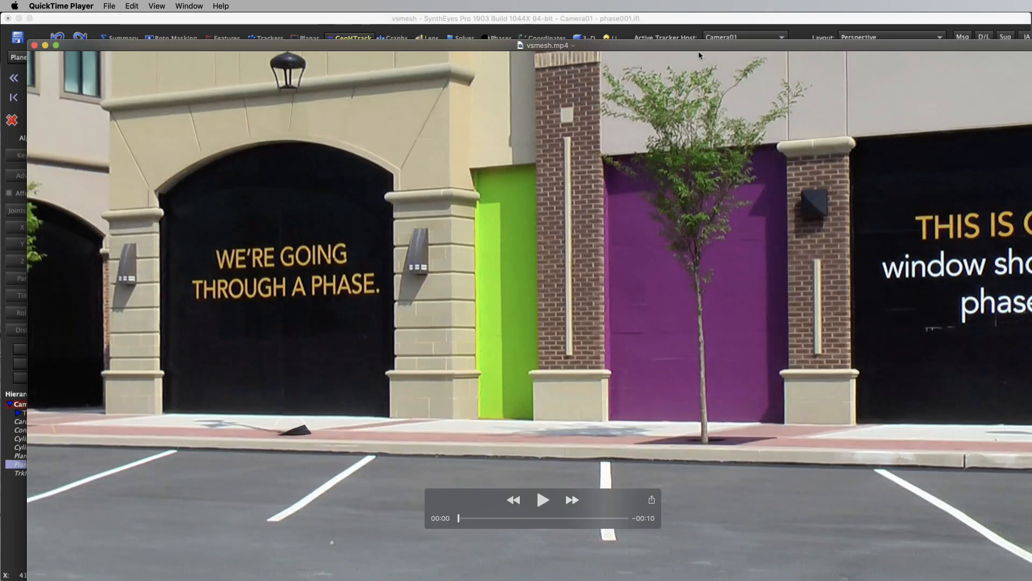
Review vsmesh.mp4 through to its end at ten seconds, examining the patched wall and arch, and close it to return to SynthEyes.
left_click_drag(699, 55, 687, 3)
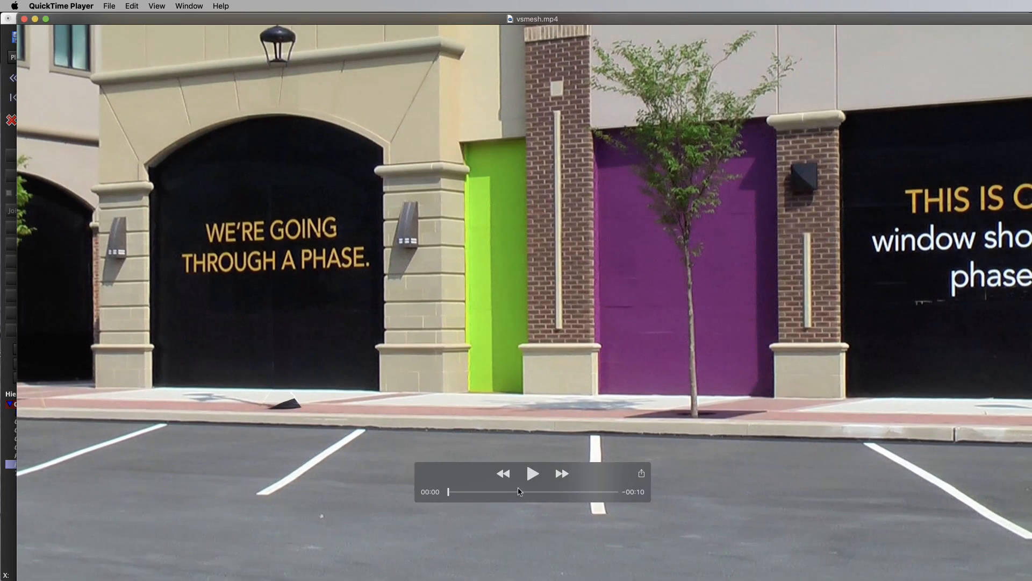
left_click_drag(451, 493, 573, 506)
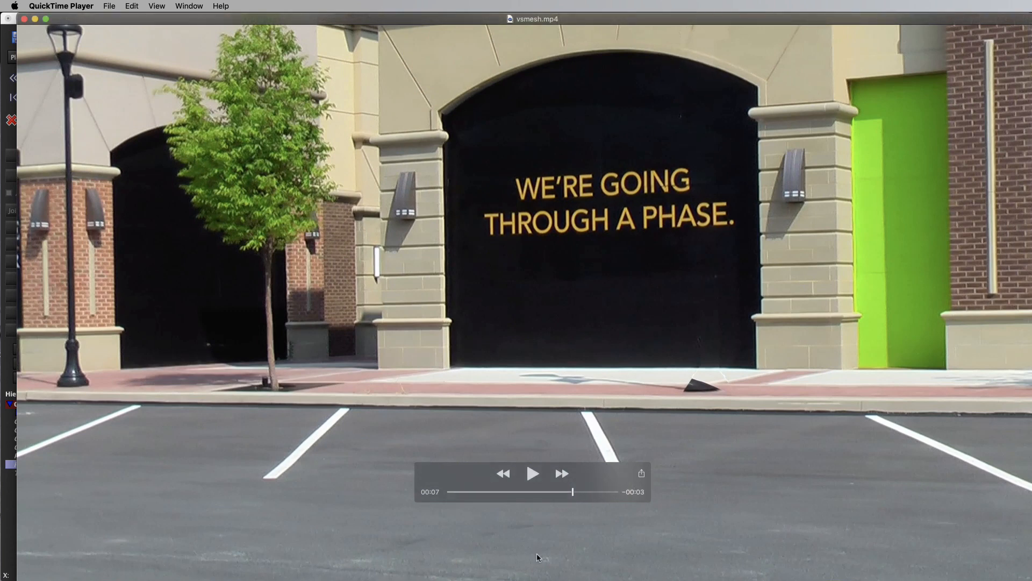
left_click_drag(574, 495, 621, 525)
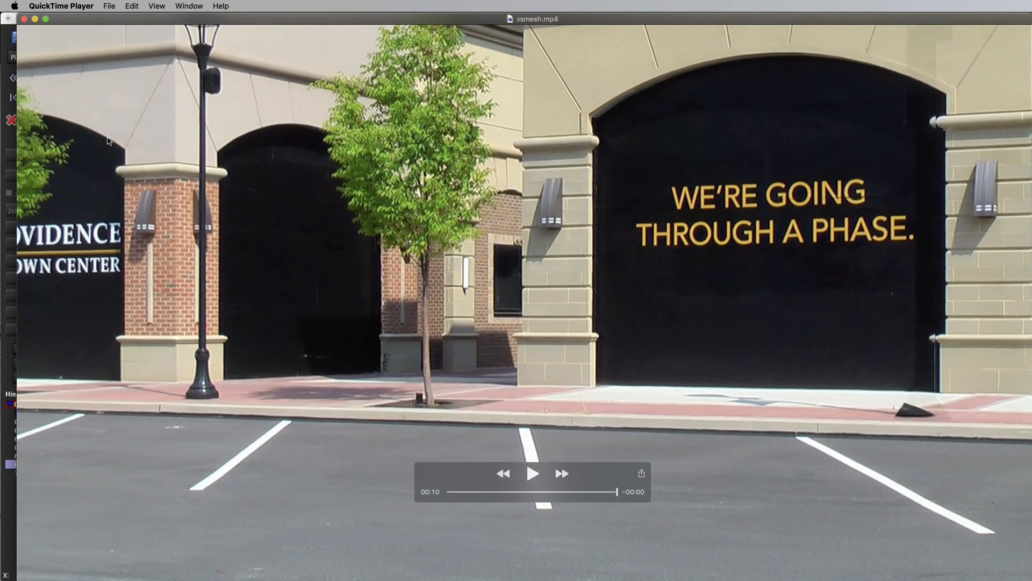
left_click(25, 20)
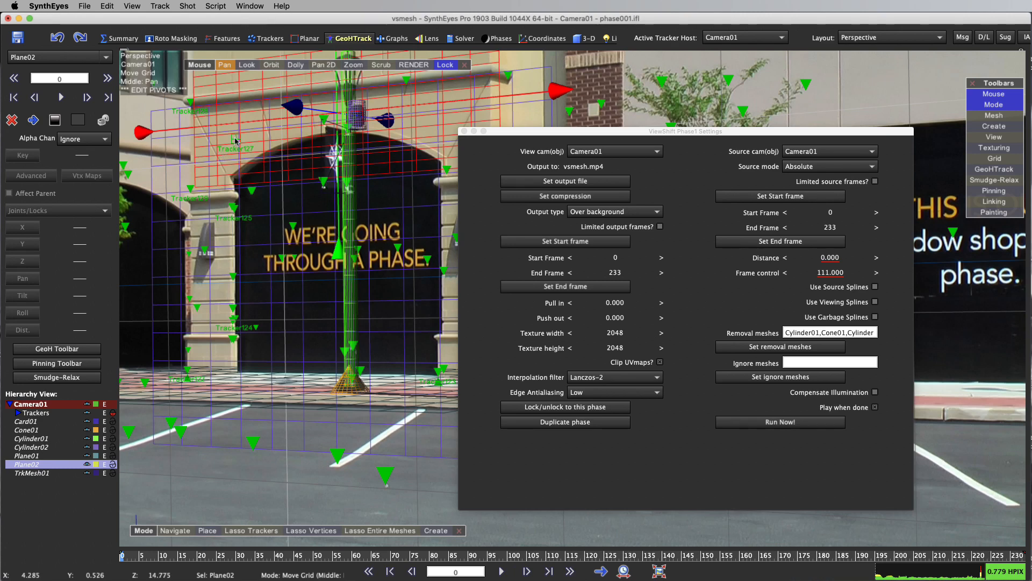
Examine the offset between Tracker127 and its tracked arch-corner feature by unlocking the tracker, and undo the unlock.
left_click(235, 139)
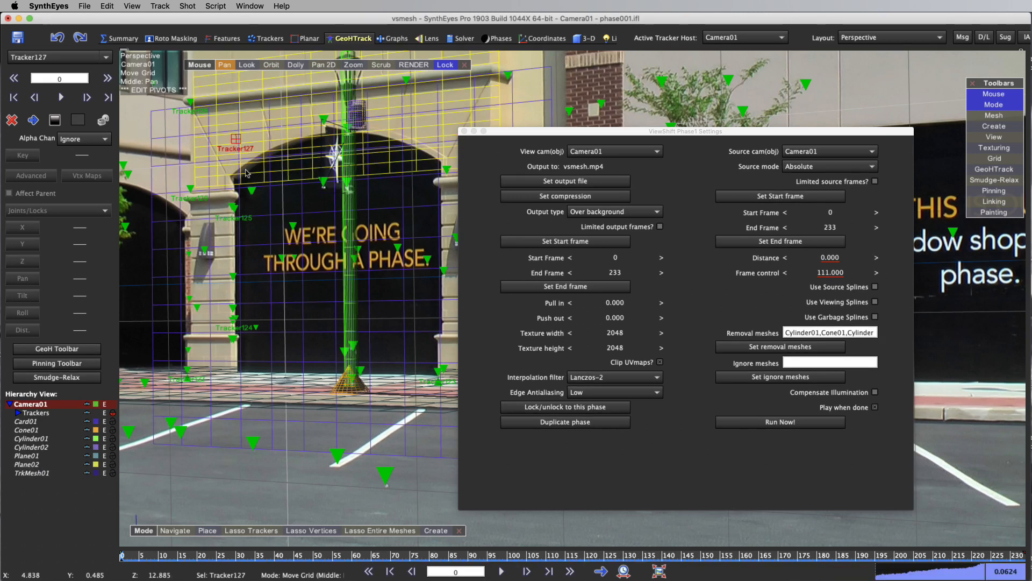
left_click(270, 40)
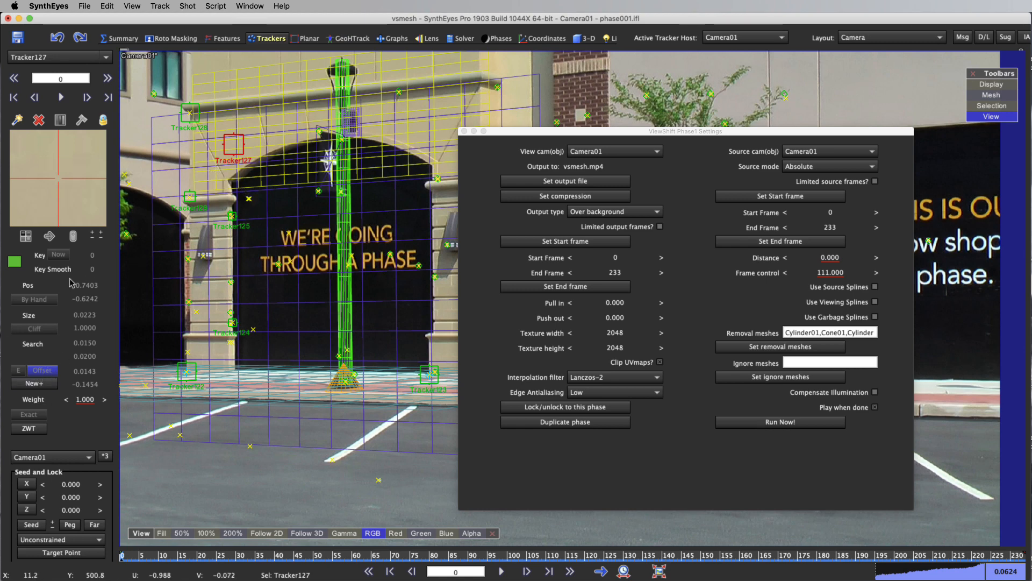
left_click(102, 120)
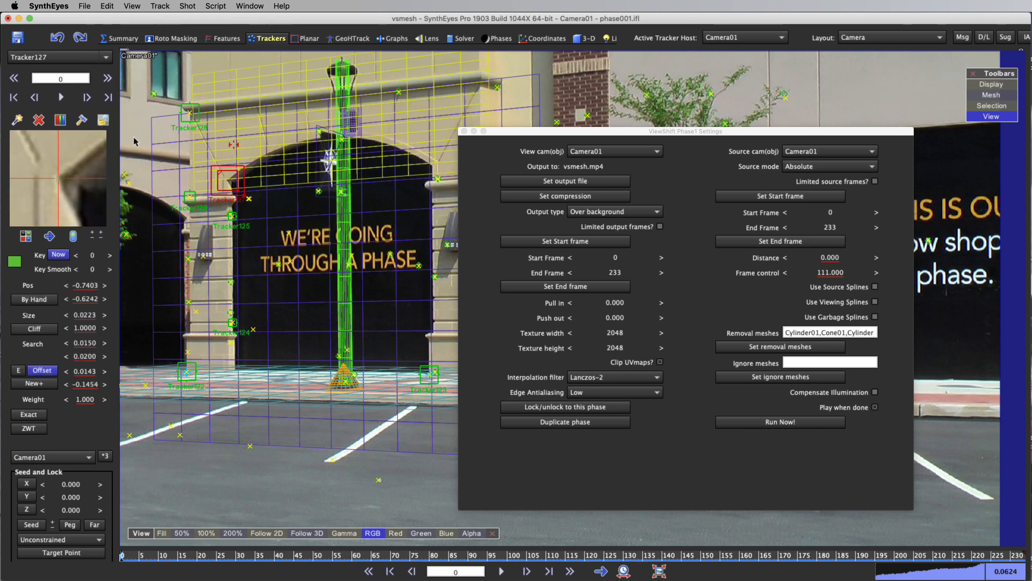
left_click_drag(230, 135, 225, 170)
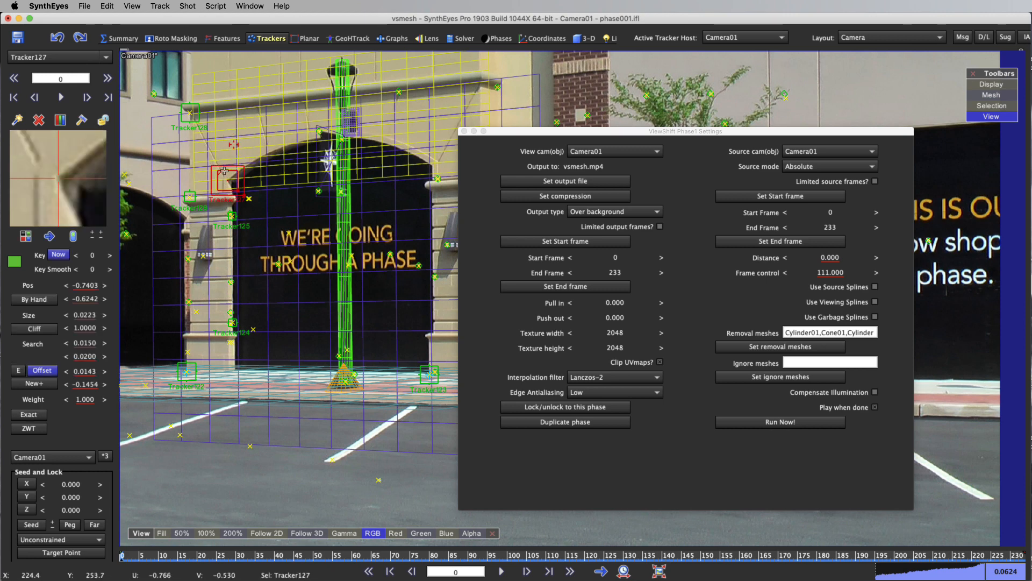
left_click(57, 38)
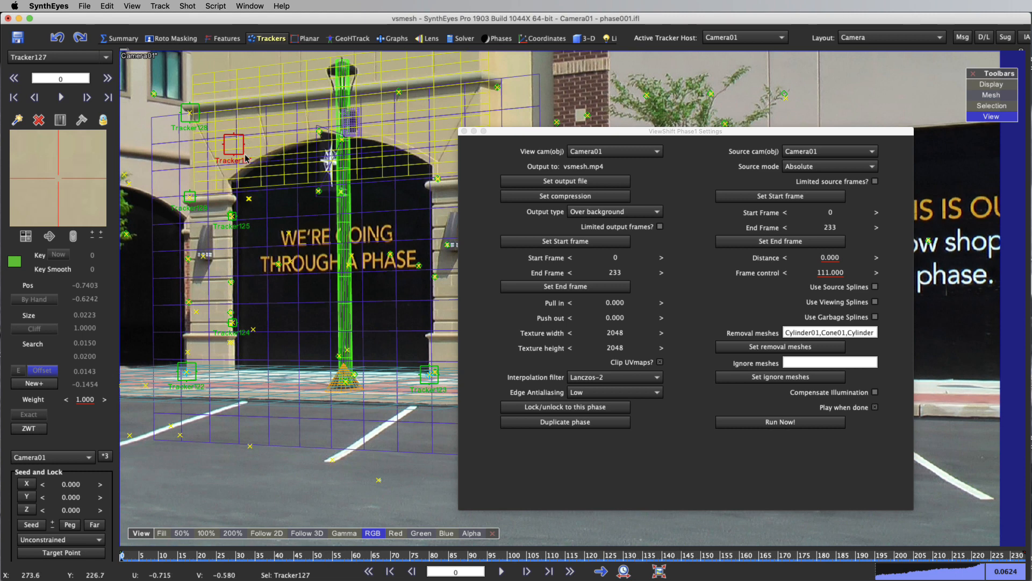
Close the ViewShift settings and add a new light to the scene.
left_click(464, 131)
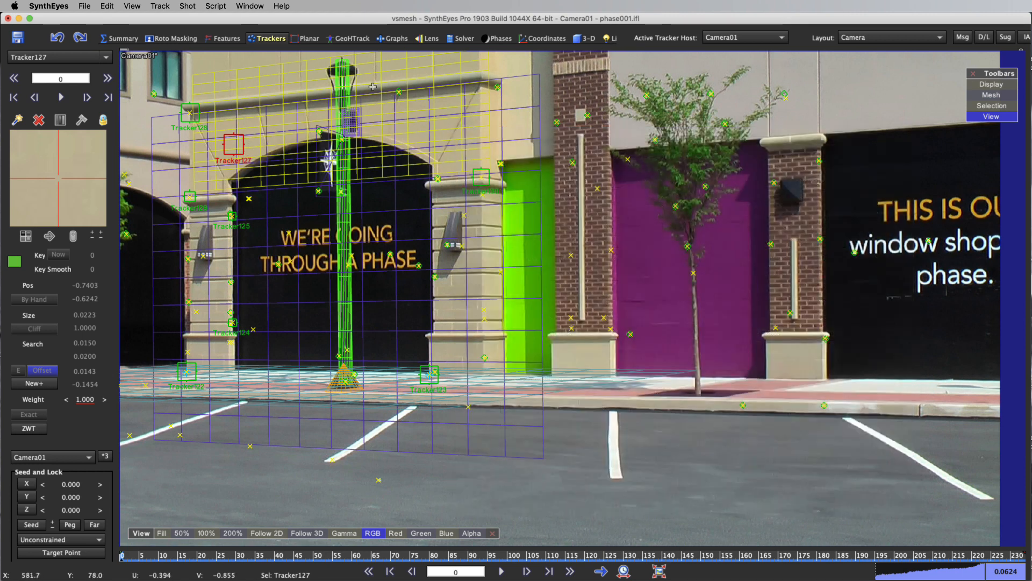
left_click(612, 40)
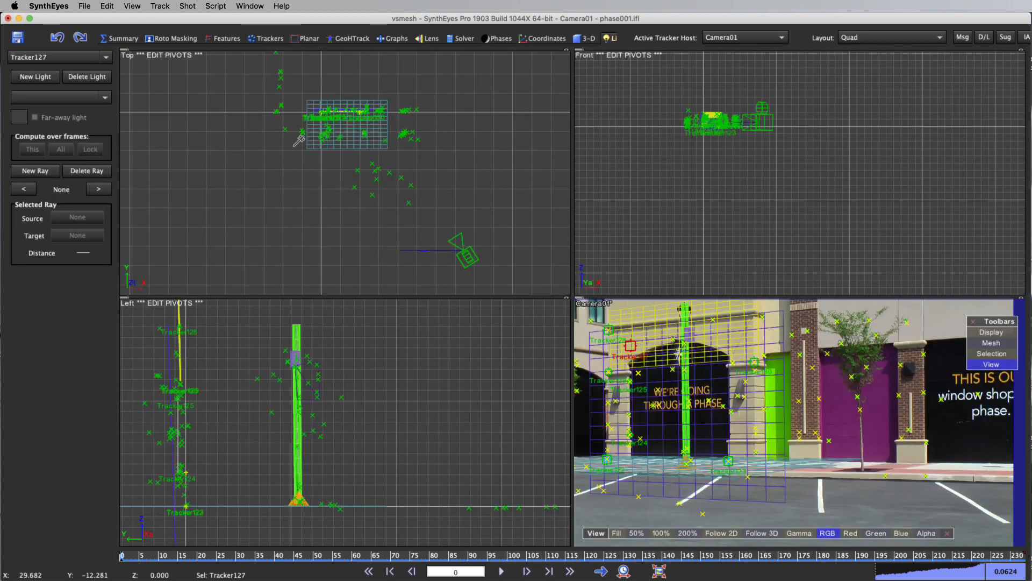
left_click(30, 78)
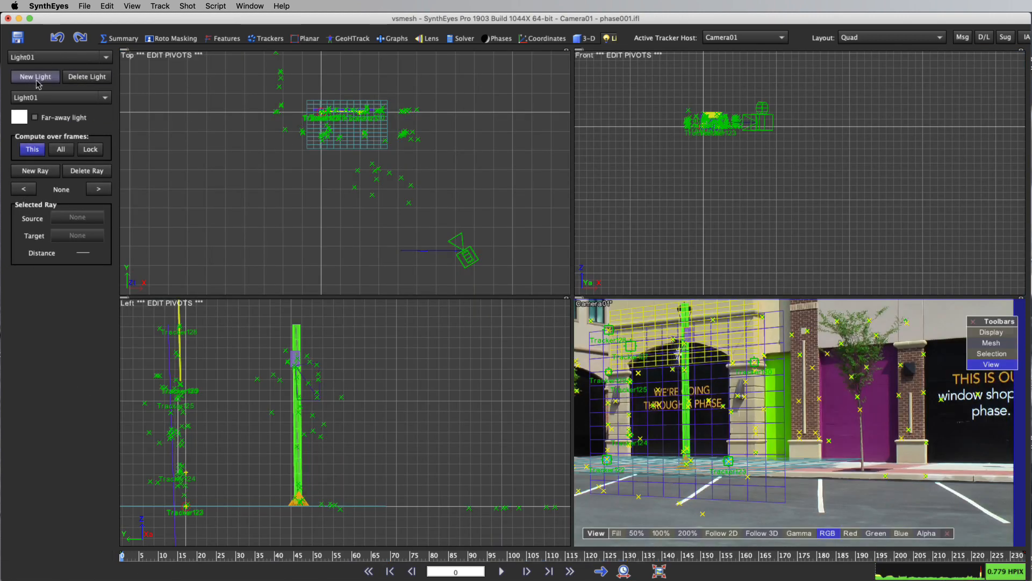
Move Light01 to a height of about 44.8 and place it out in front of the storefronts, between the building and the camera.
left_click(583, 39)
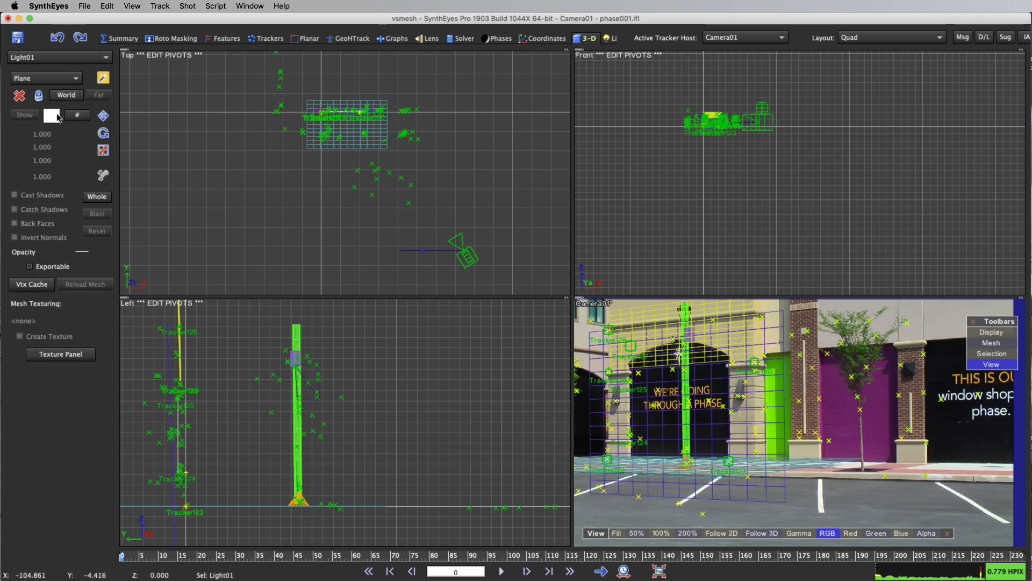
left_click(103, 116)
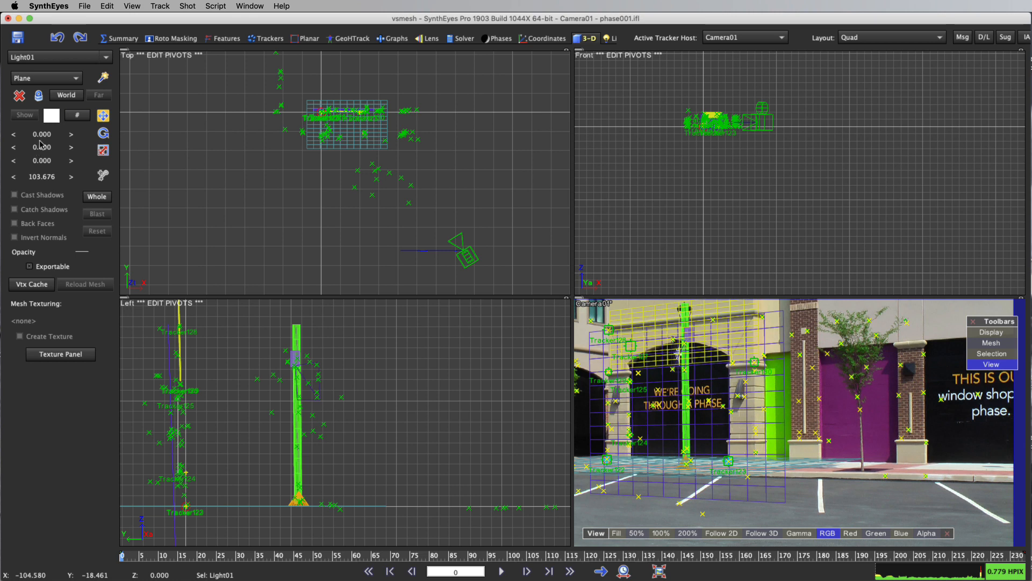
left_click_drag(36, 162, 36, 152)
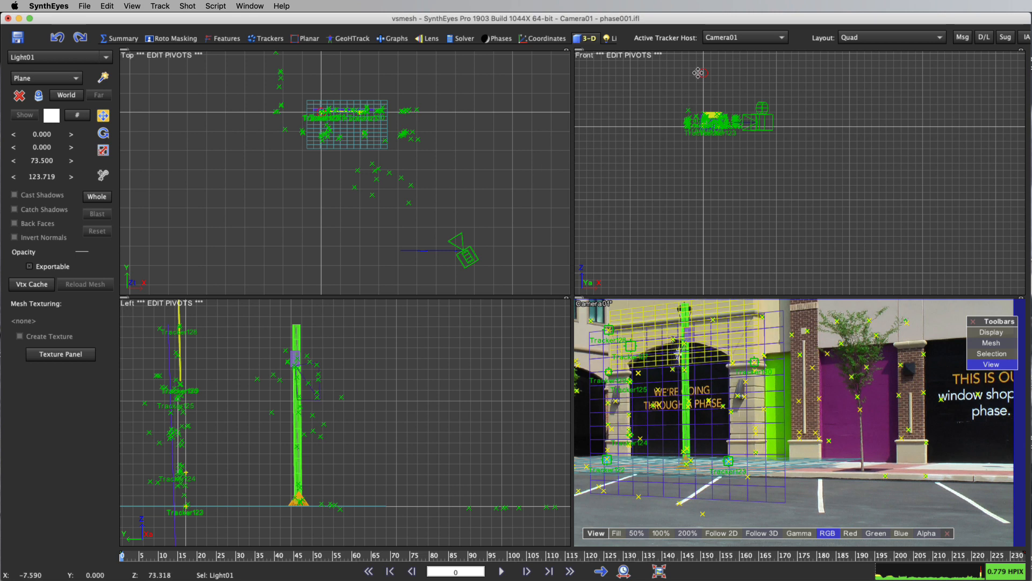
left_click_drag(698, 72, 758, 94)
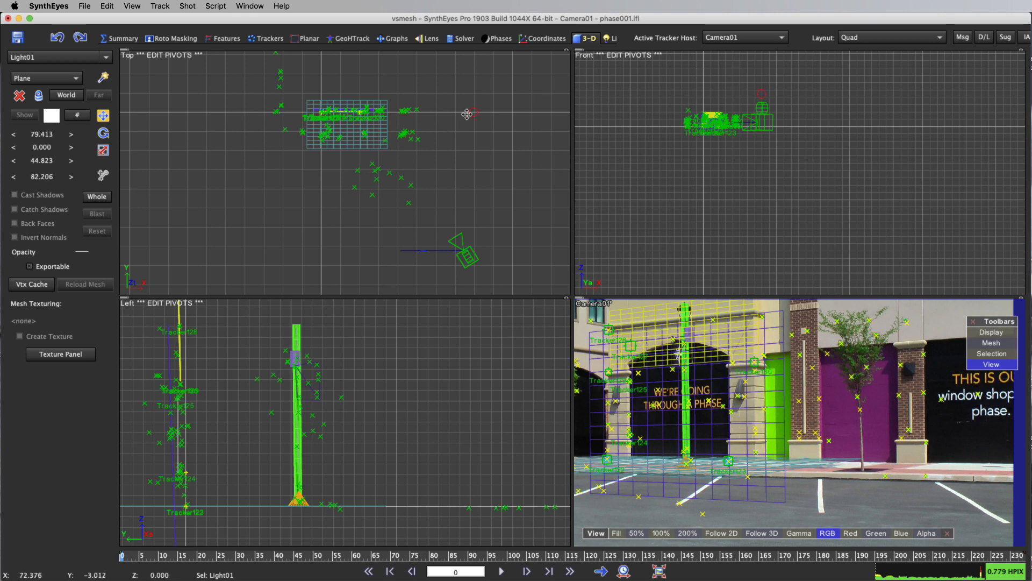
left_click_drag(469, 115, 401, 152)
Set Light01's illumination from Tracker127 over the whole shot, using 2D only with a one-frame step, and view the resulting color curves.
left_click(609, 38)
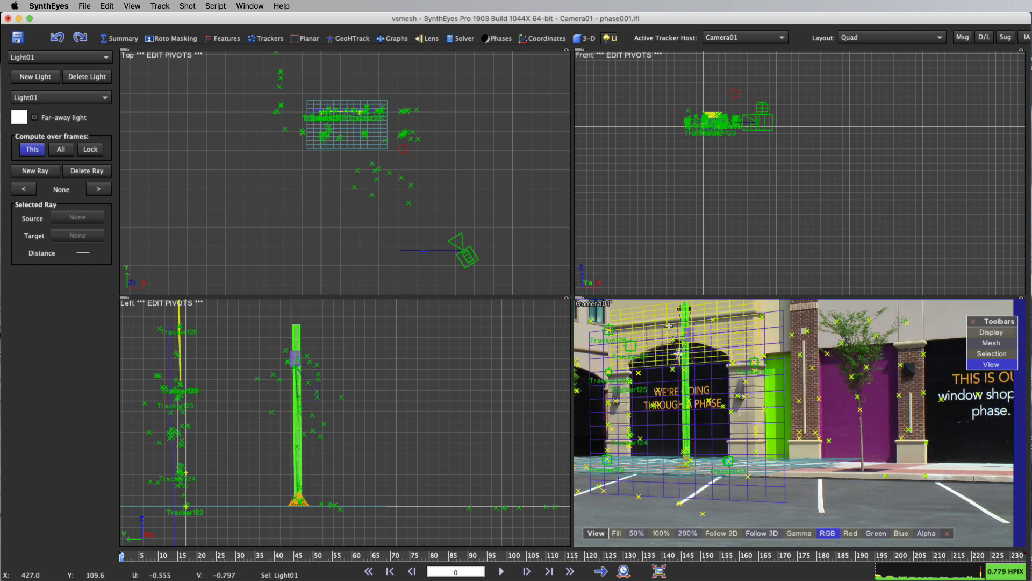
left_click(633, 345)
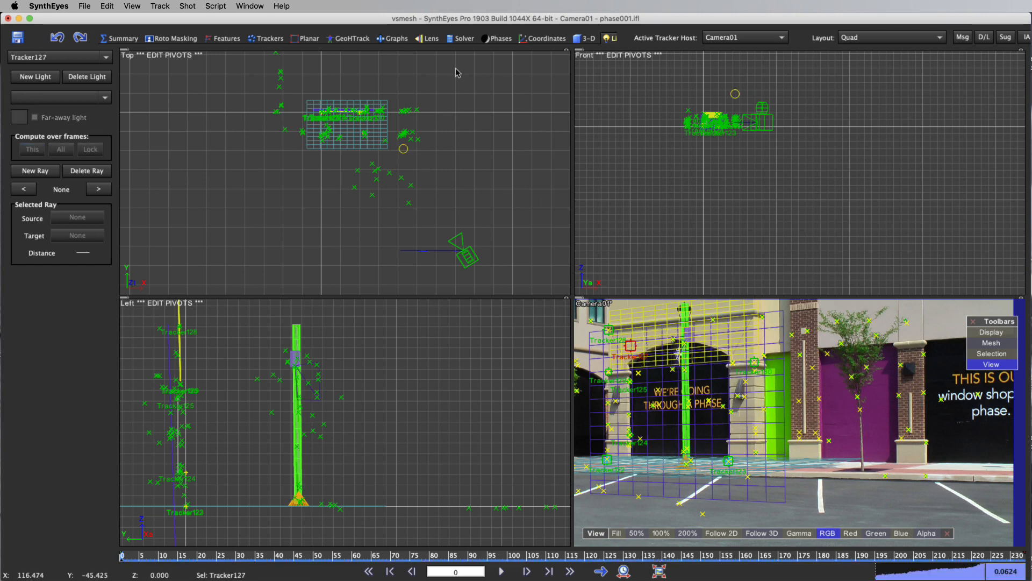
left_click(215, 6)
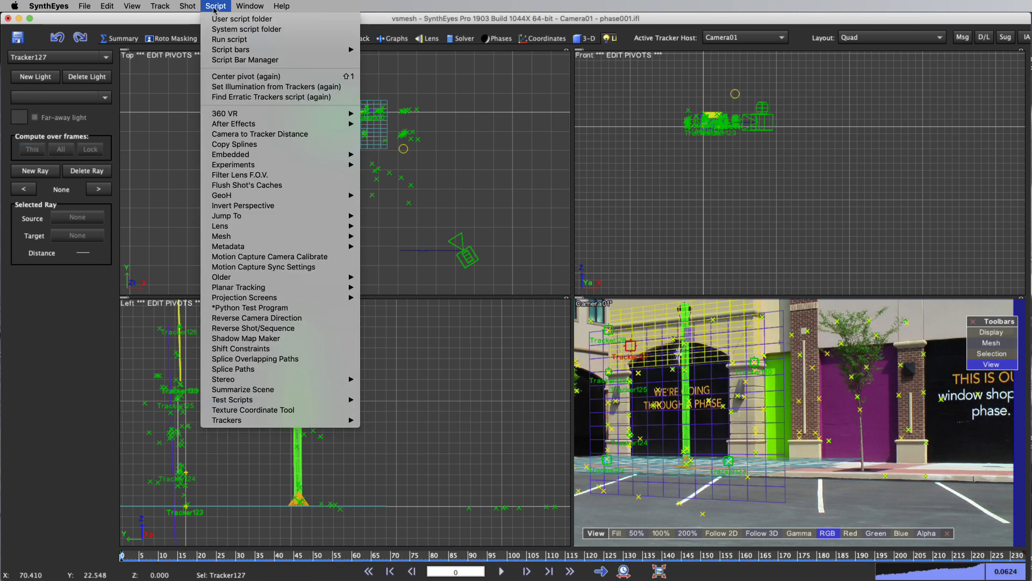
left_click(248, 89)
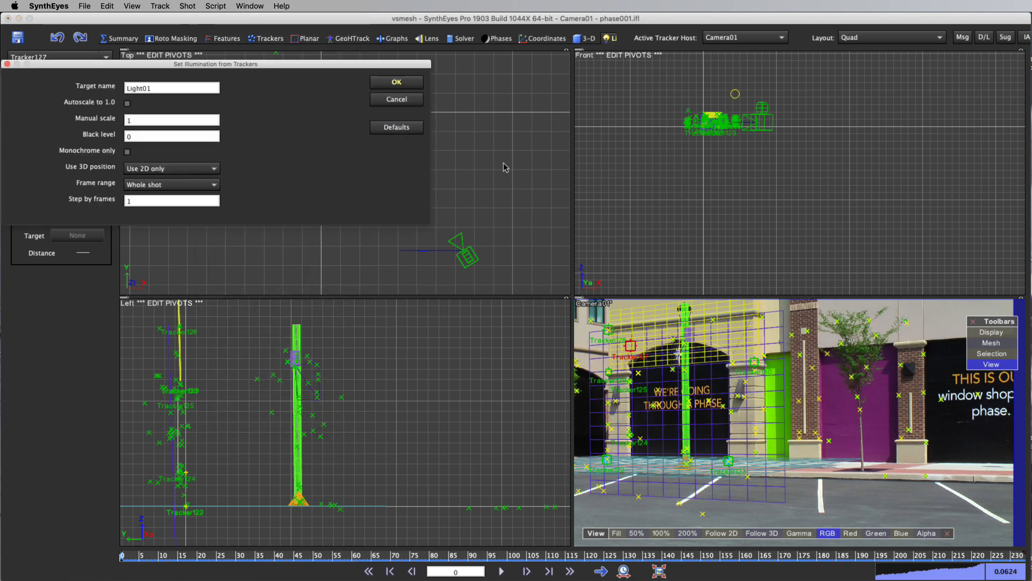
left_click(396, 81)
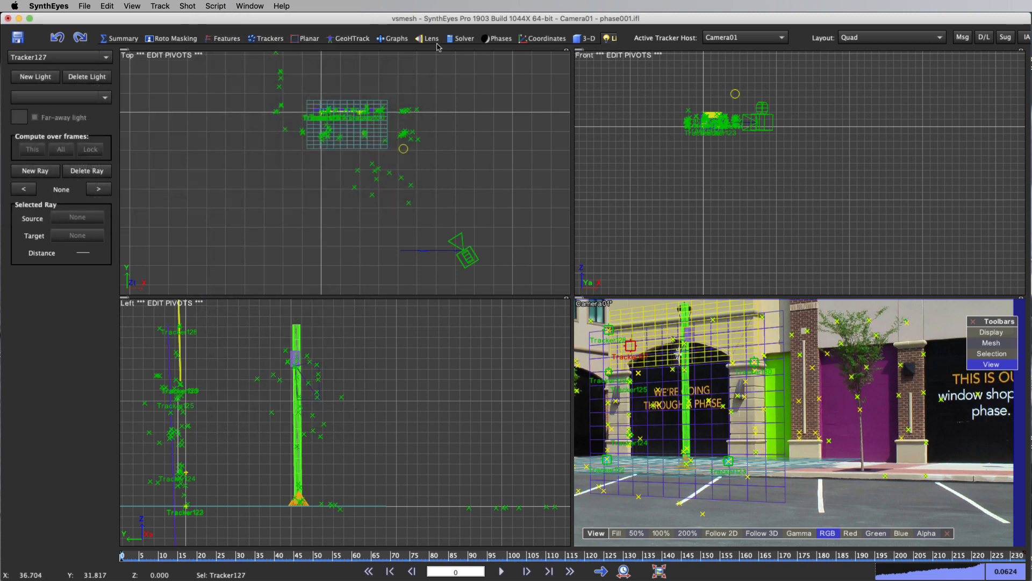
left_click(395, 40)
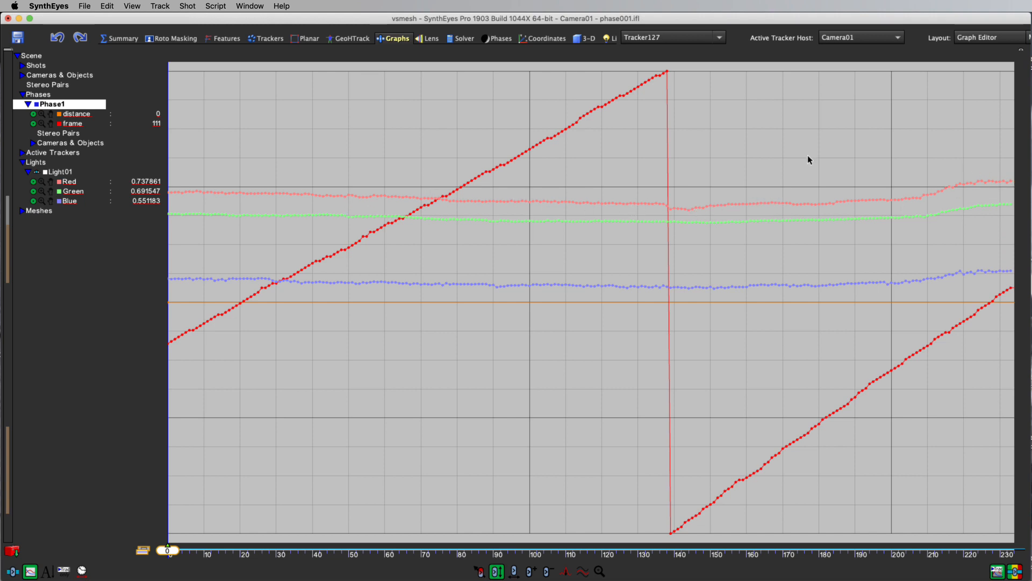
Return to the perspective view, enable Compensate Illumination in the ViewShift phase settings and run the phase again.
left_click(347, 39)
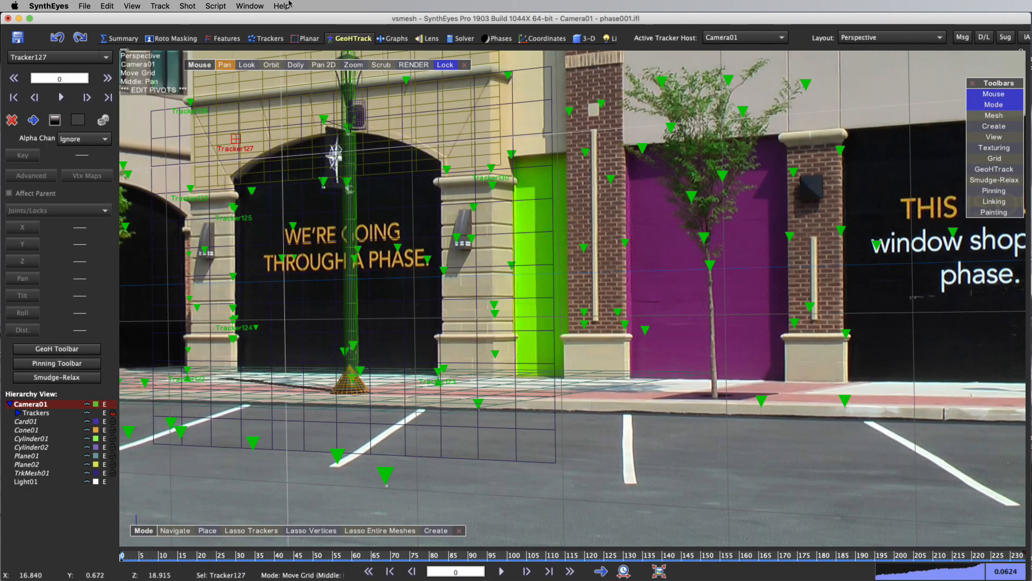
left_click(188, 5)
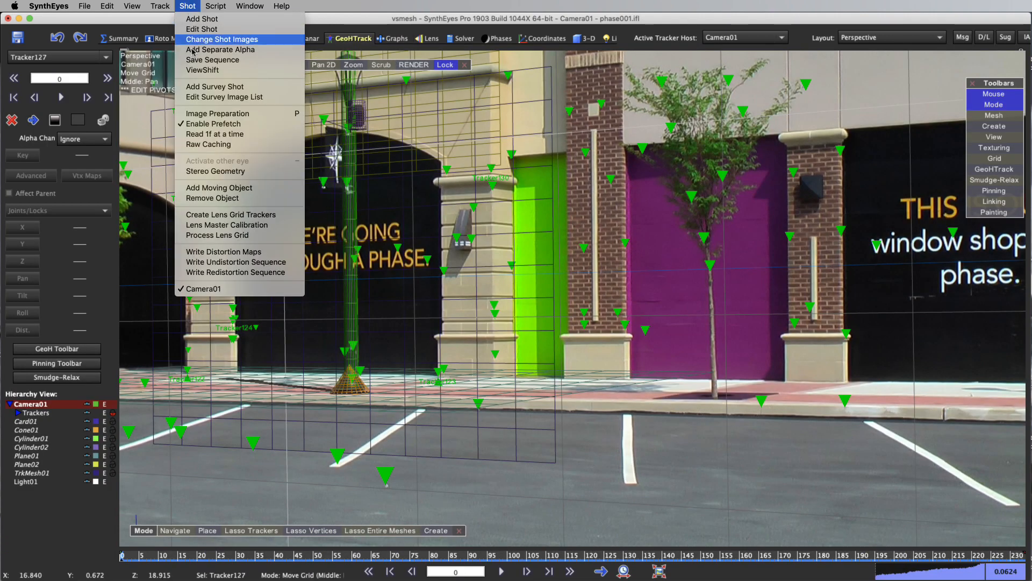
left_click(225, 70)
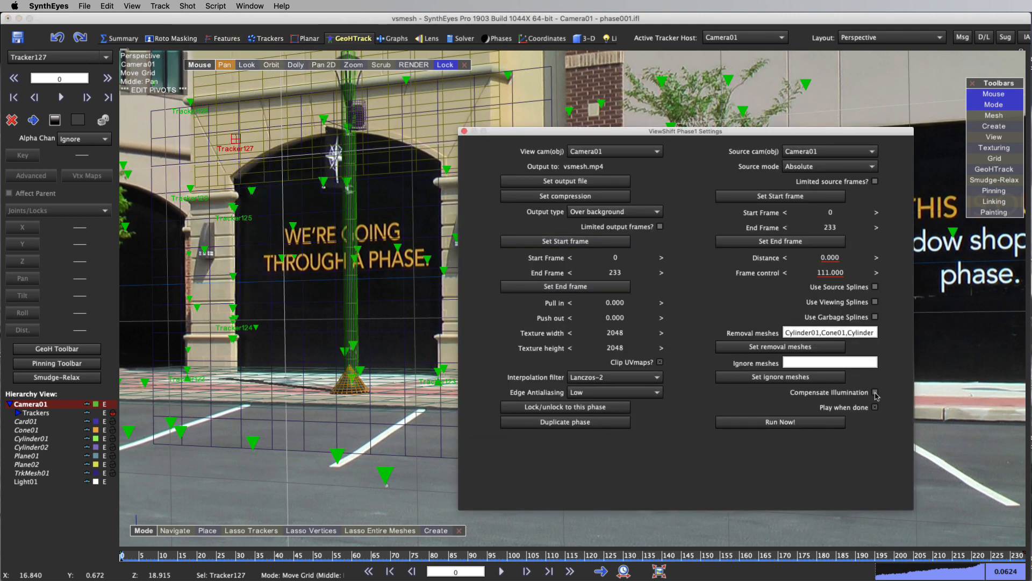
left_click(789, 424)
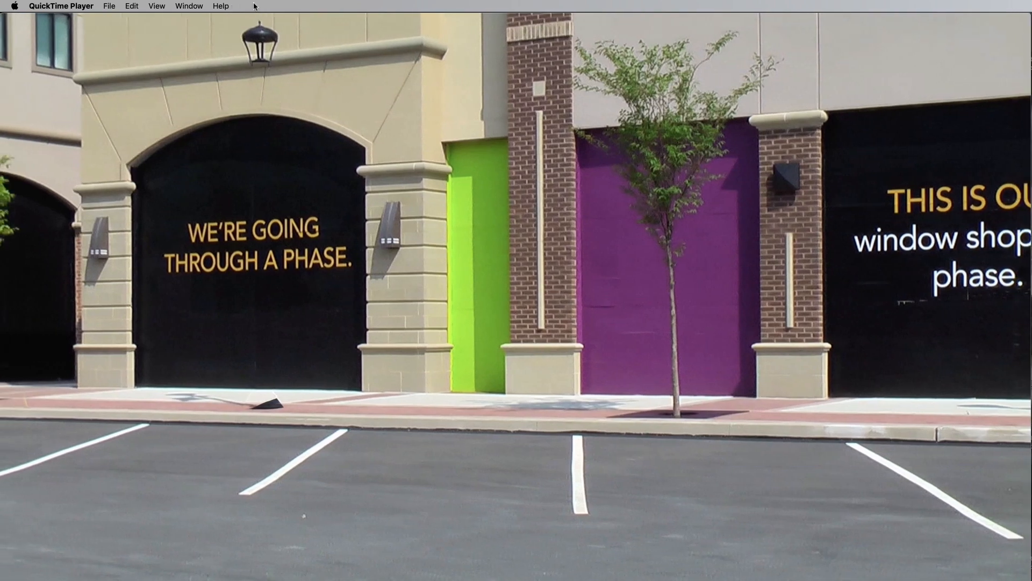
Play vsmesh.mp4 through and start a replay to examine how the illumination-compensated patch blends into the wall and arch.
mouse_move(421, 319)
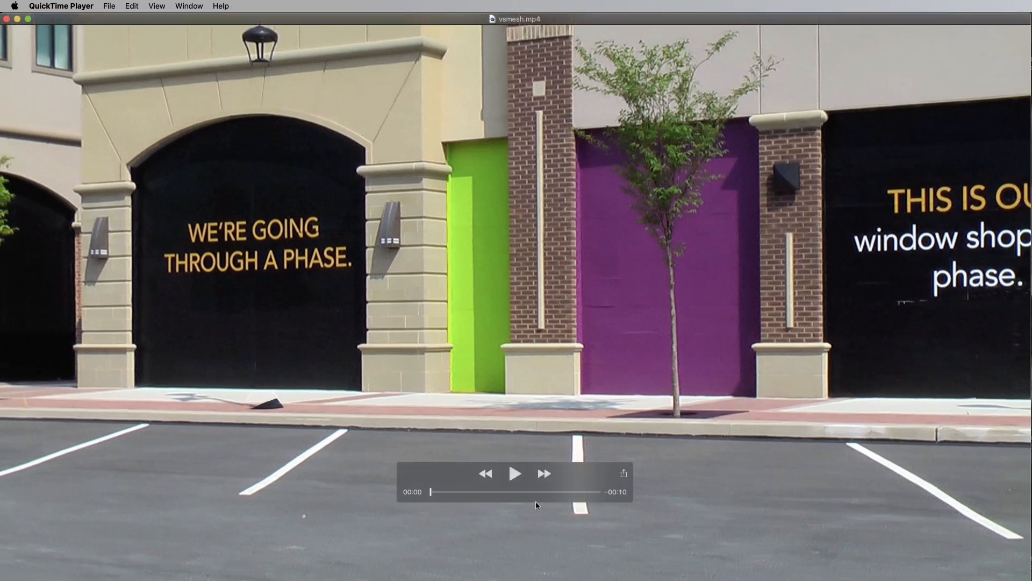
left_click(520, 473)
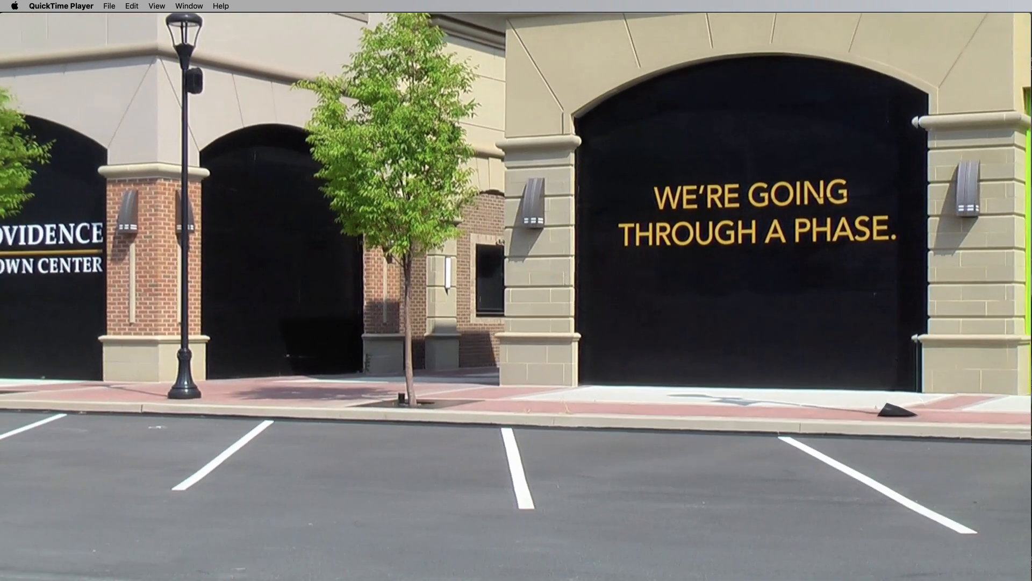
left_click(515, 474)
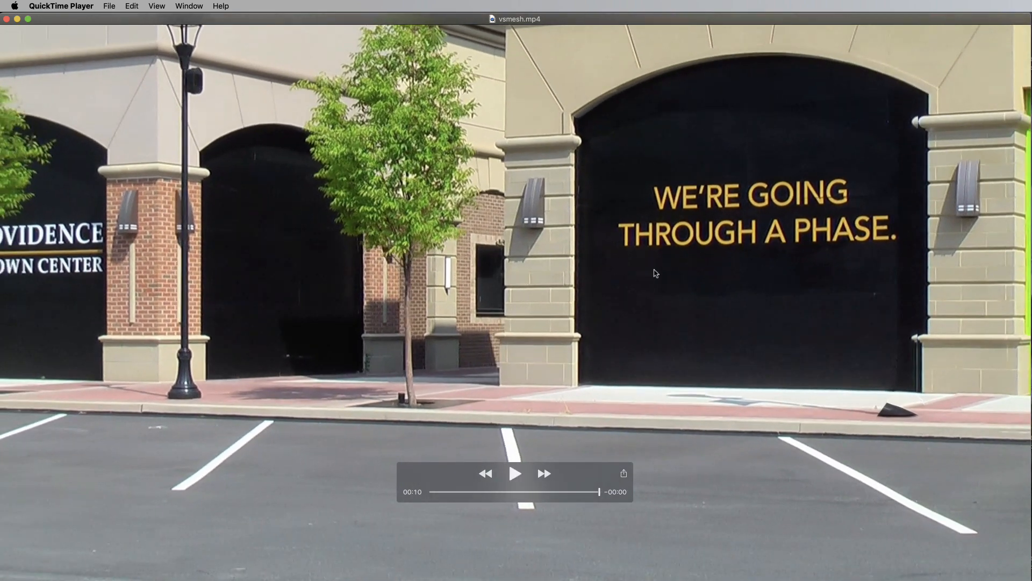
left_click(513, 476)
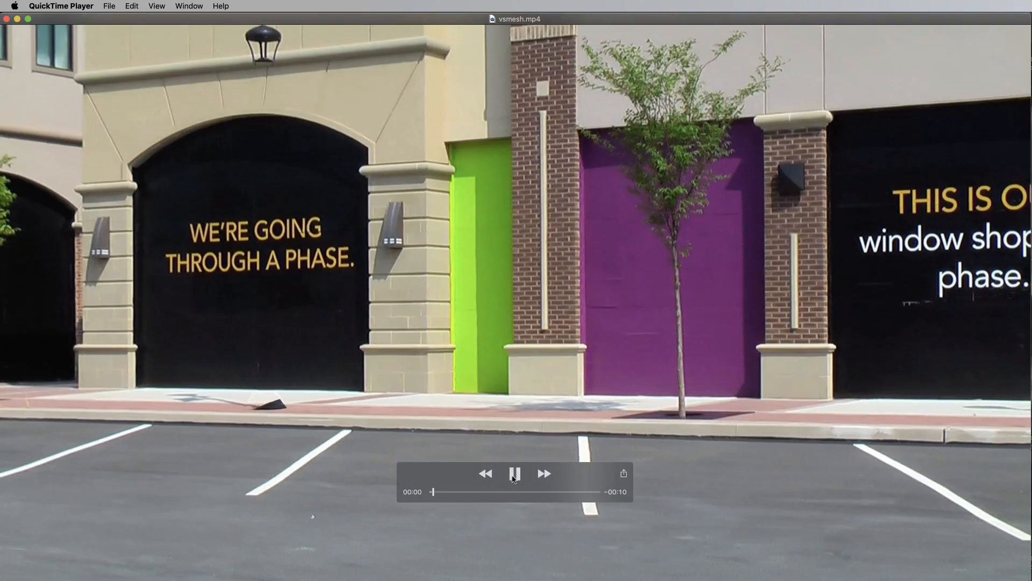